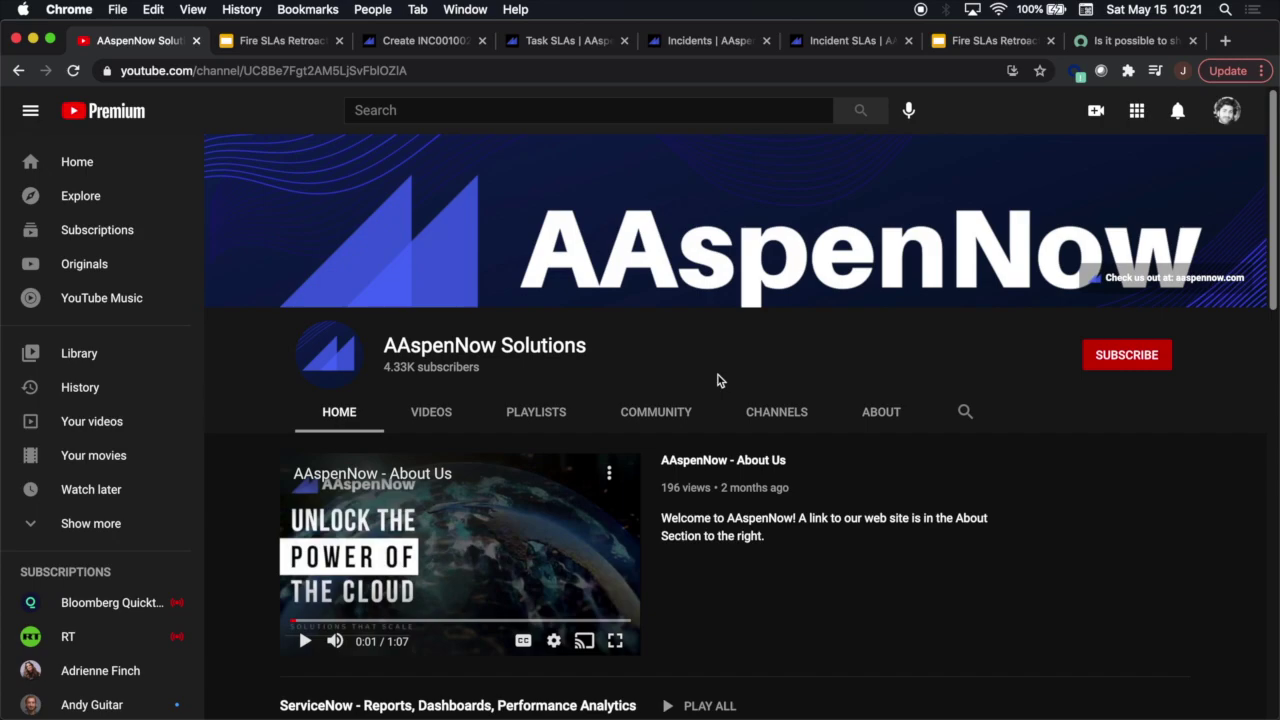
Step: Look through the poll posts in the AAspenNow Solutions channel's Community section
click(662, 423)
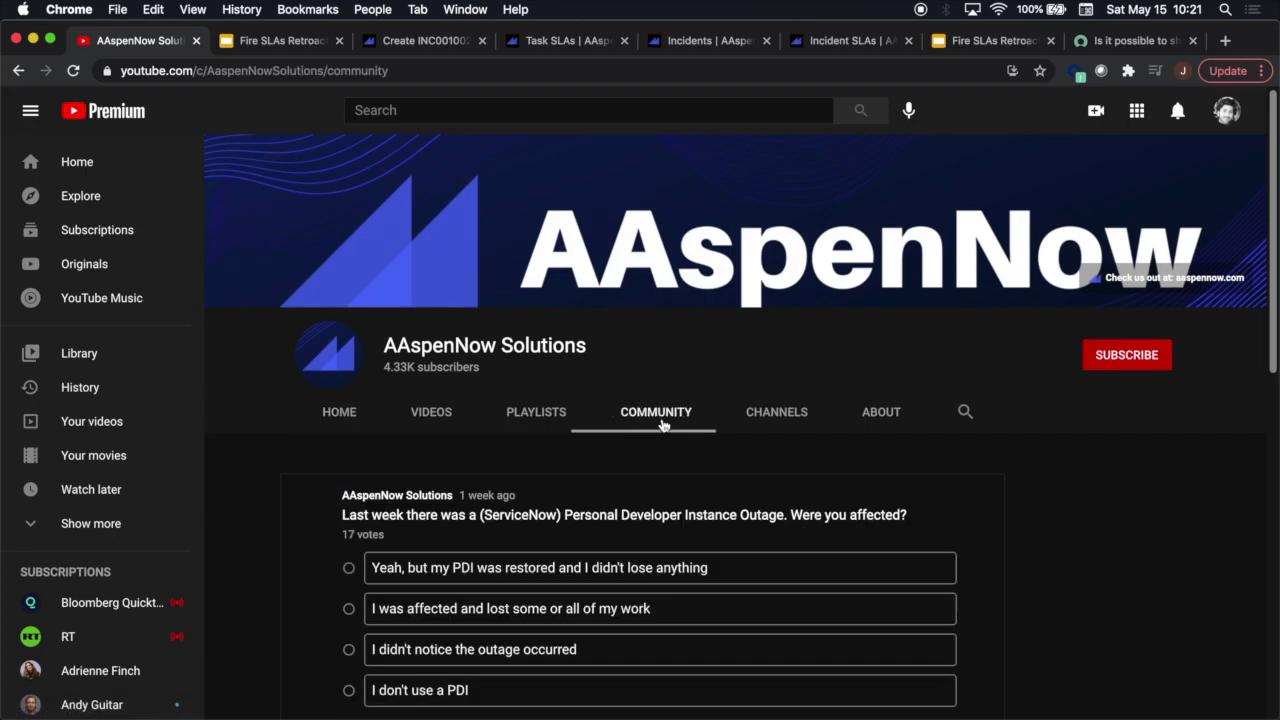
scroll(1157, 483, down, 3)
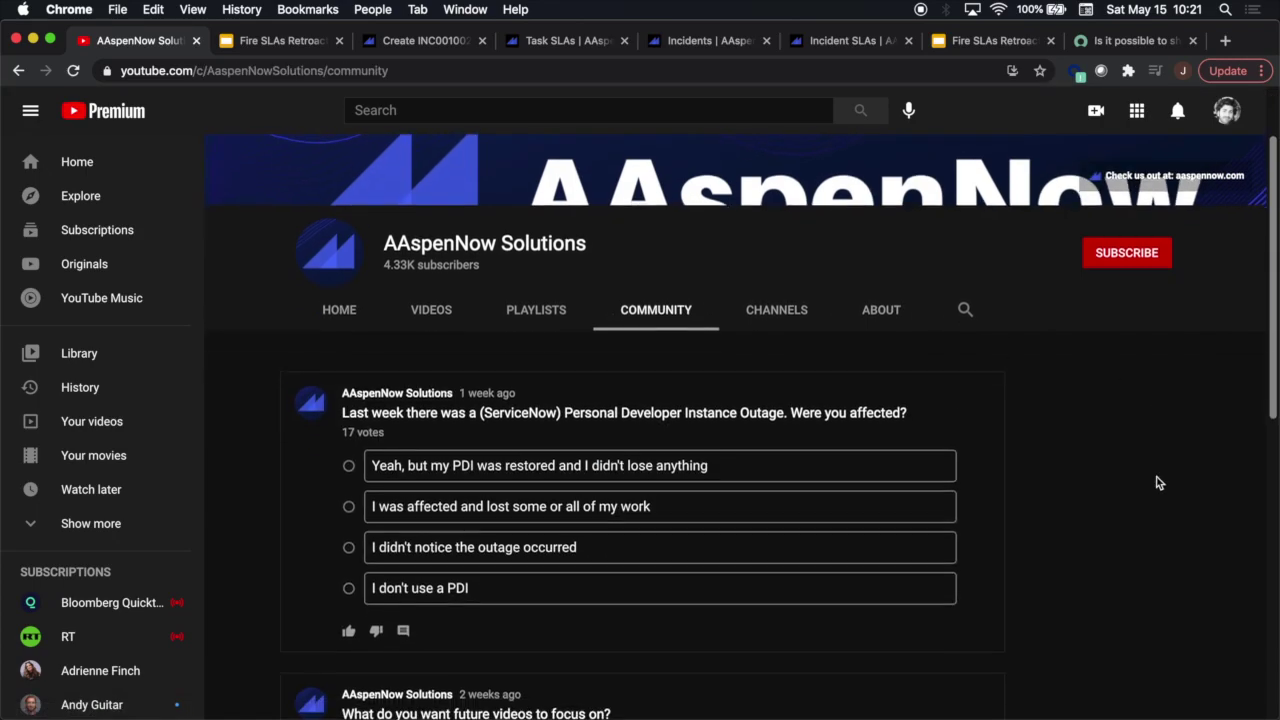
scroll(1157, 483, down, 2)
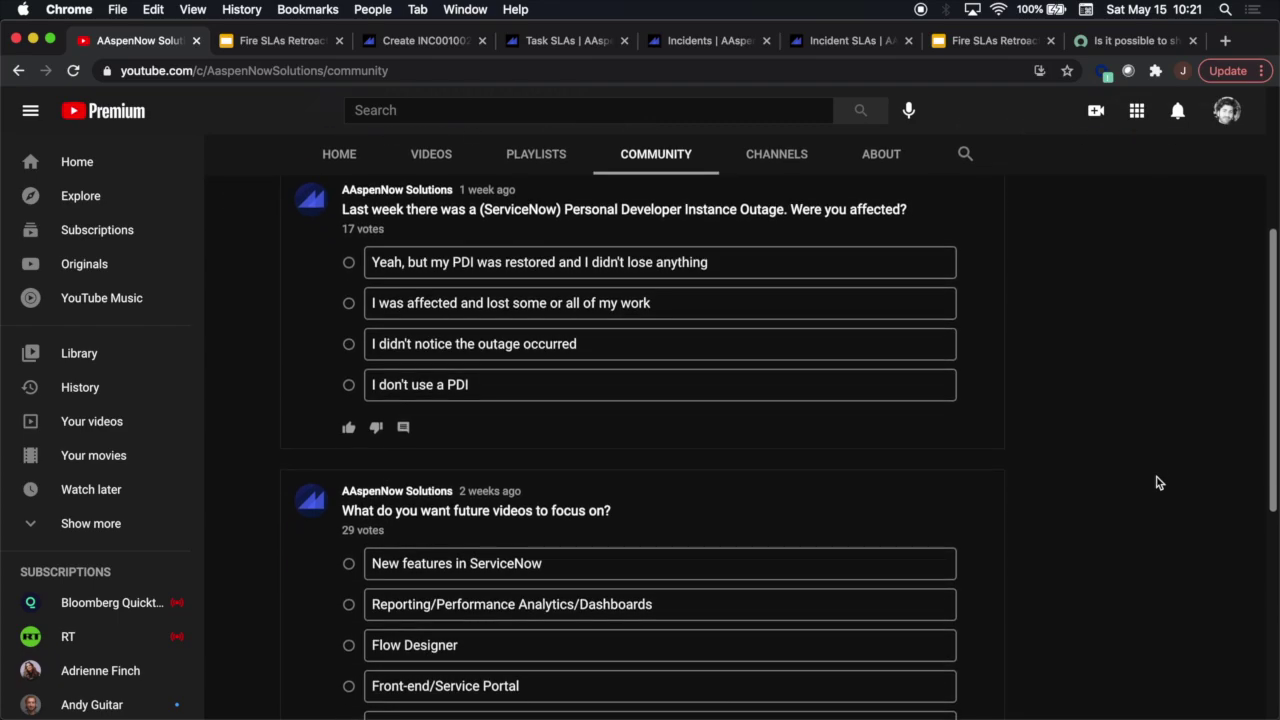
scroll(1157, 483, down, 6)
scroll(1157, 483, down, 2)
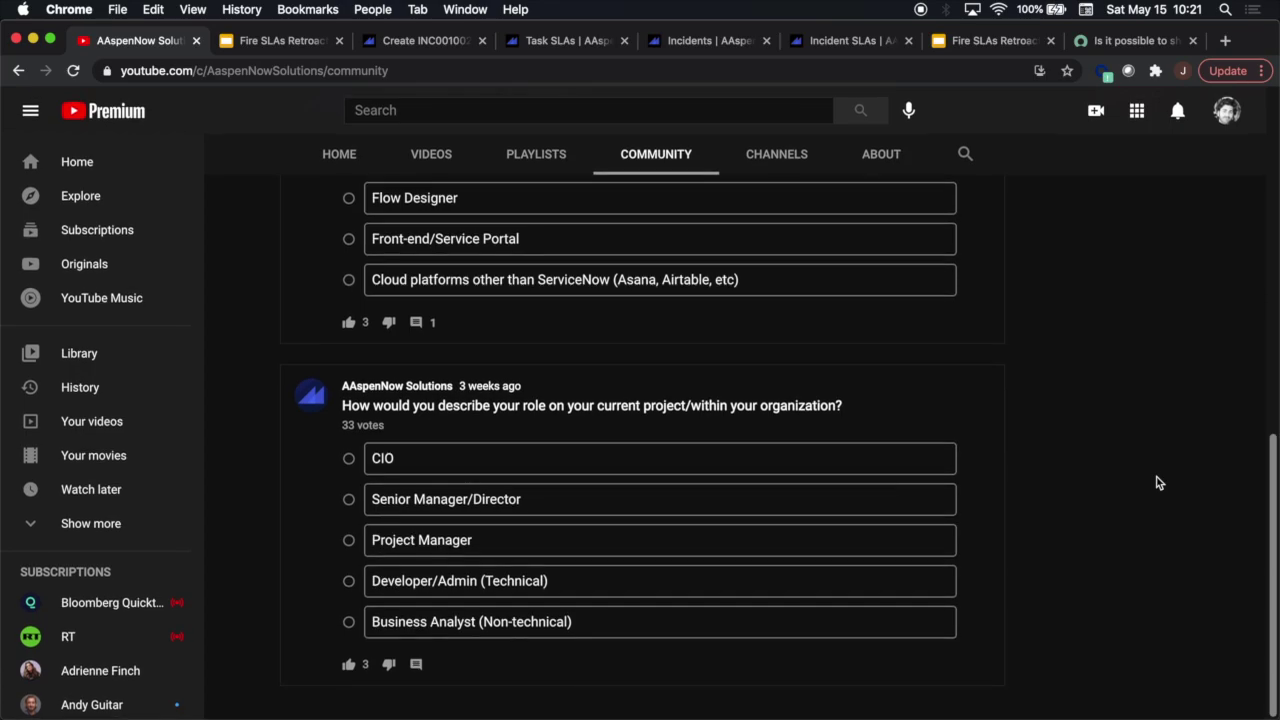
scroll(1157, 483, up, 2)
scroll(1157, 483, up, 12)
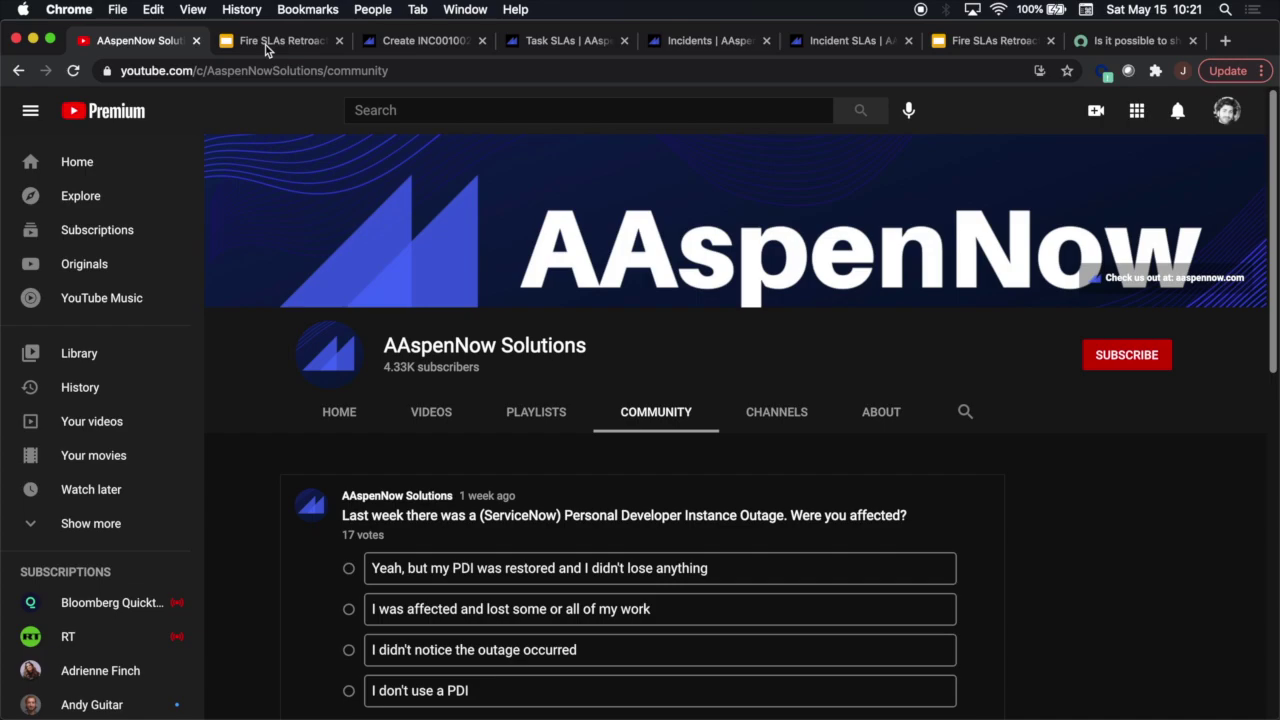
Step: Switch to the Fire SLAs Retroactively presentation and advance to the Scenario slide
click(267, 50)
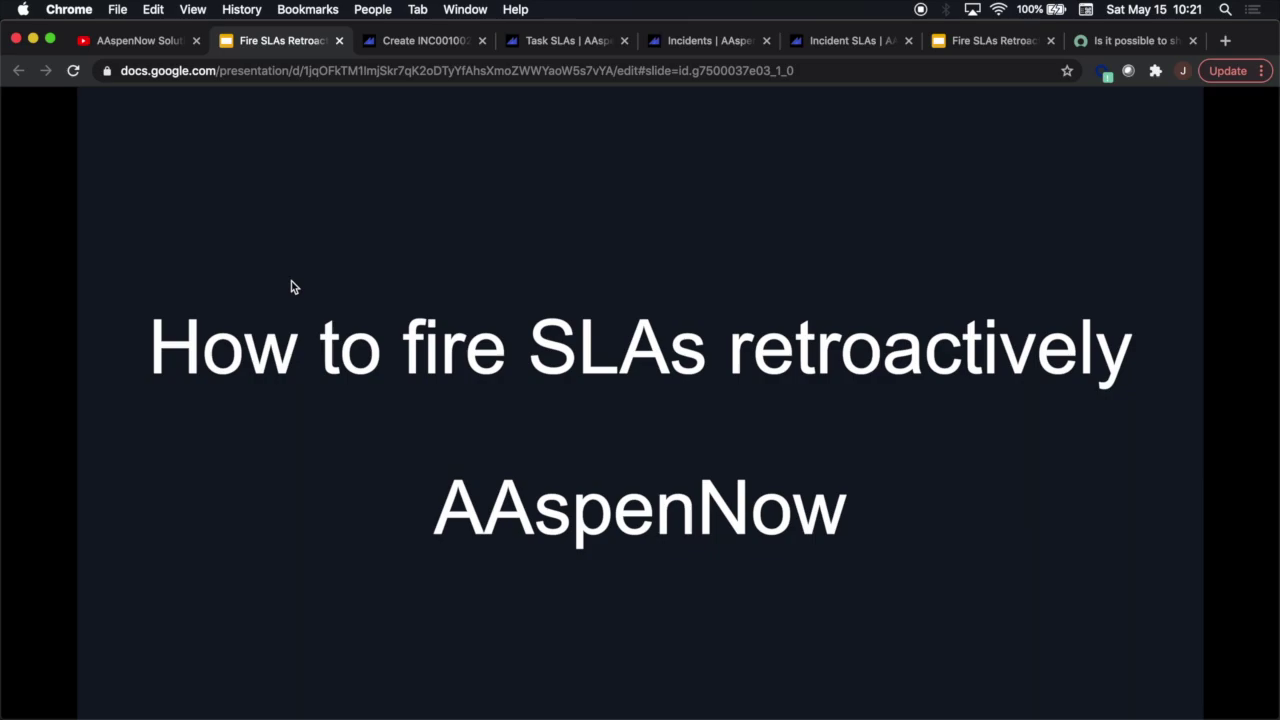
key(Right)
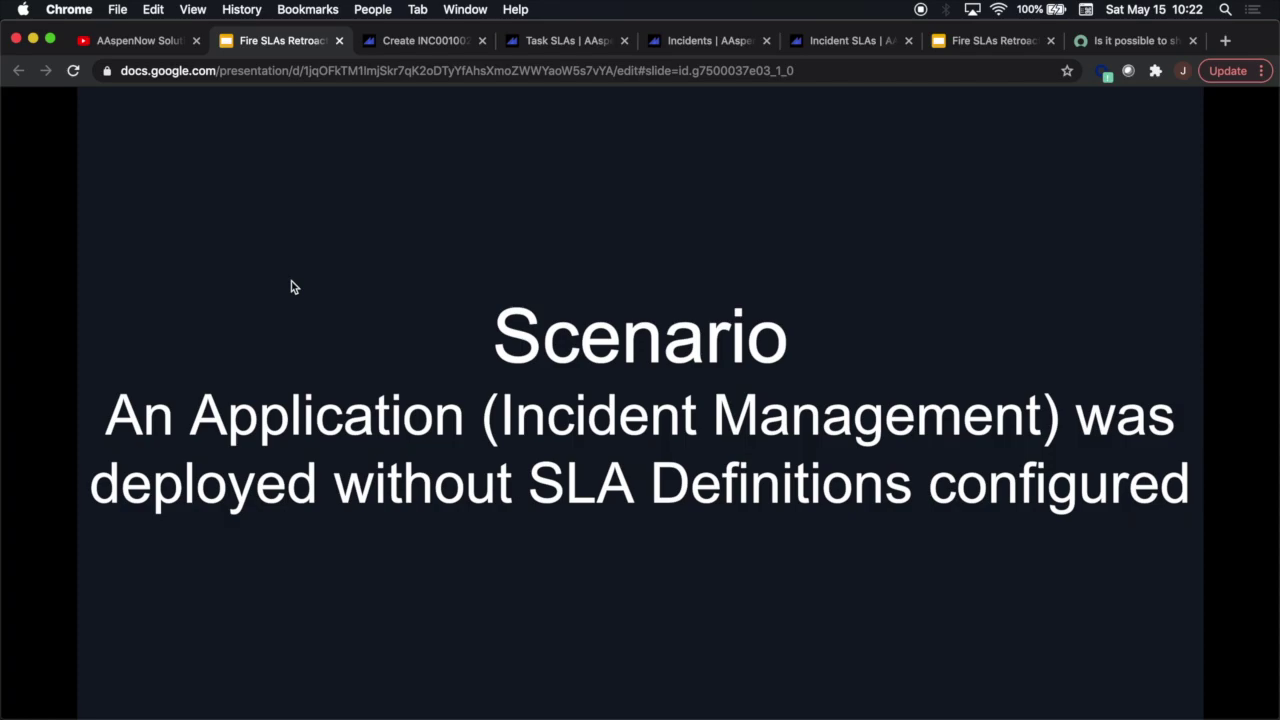
Step: Fill in the new ServiceNow incident with the caller's name, short description JM Retroactive 1 and category AAspen, and save it
click(423, 40)
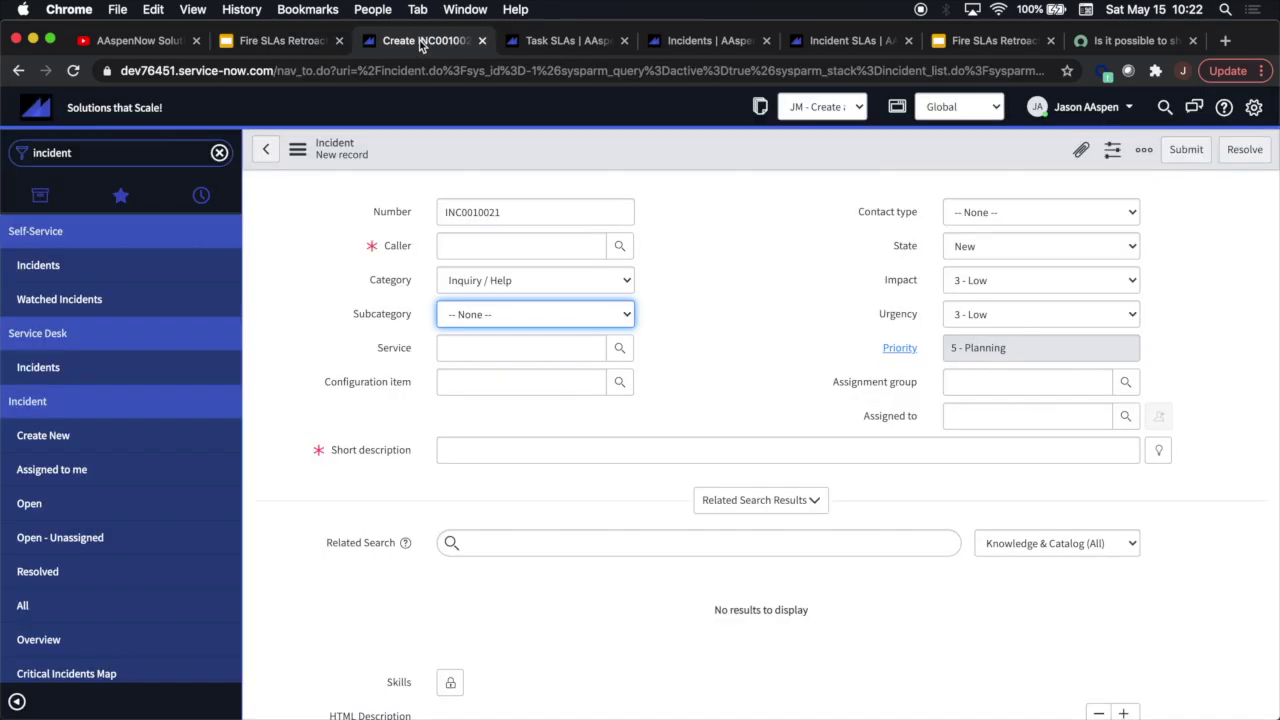
click(520, 245)
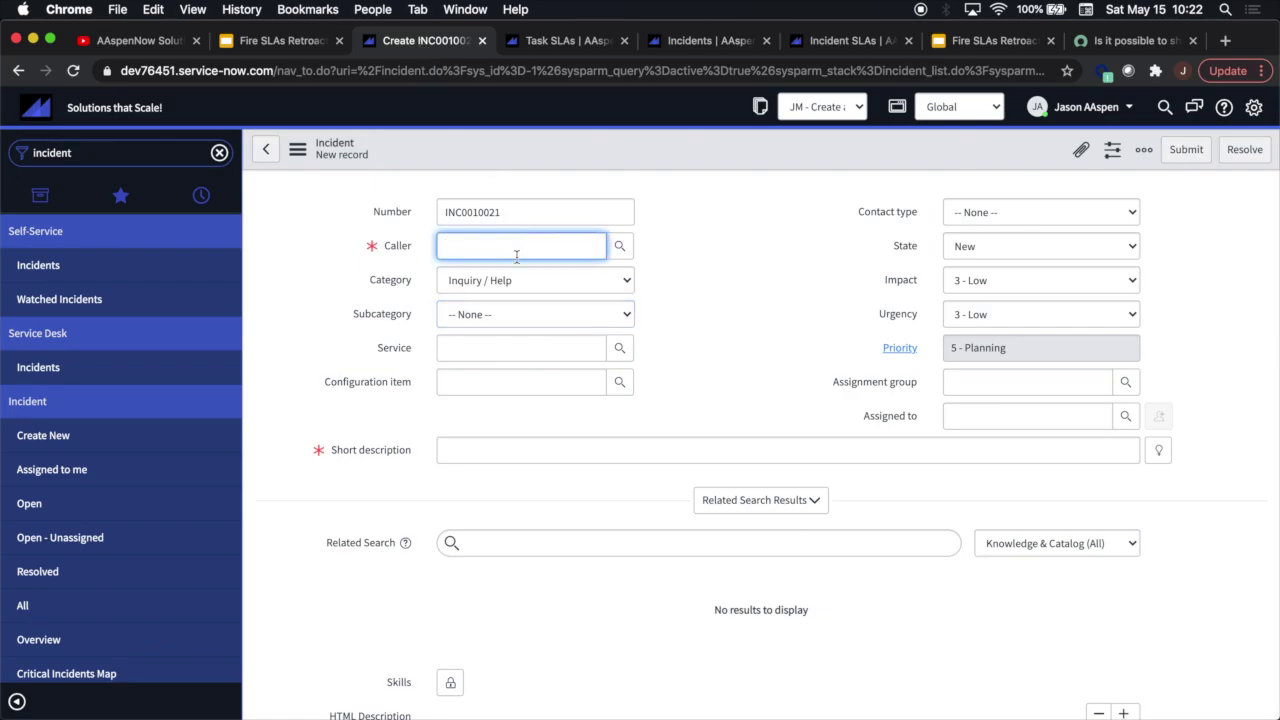
click(513, 285)
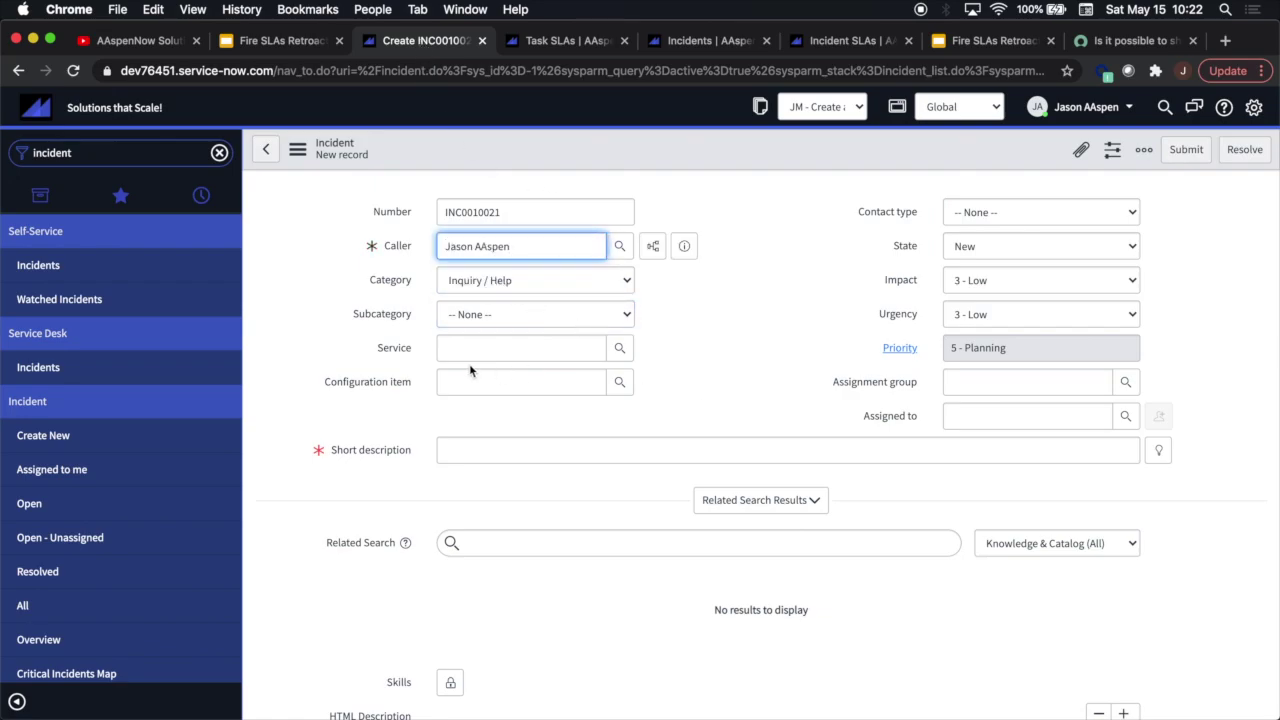
click(475, 452)
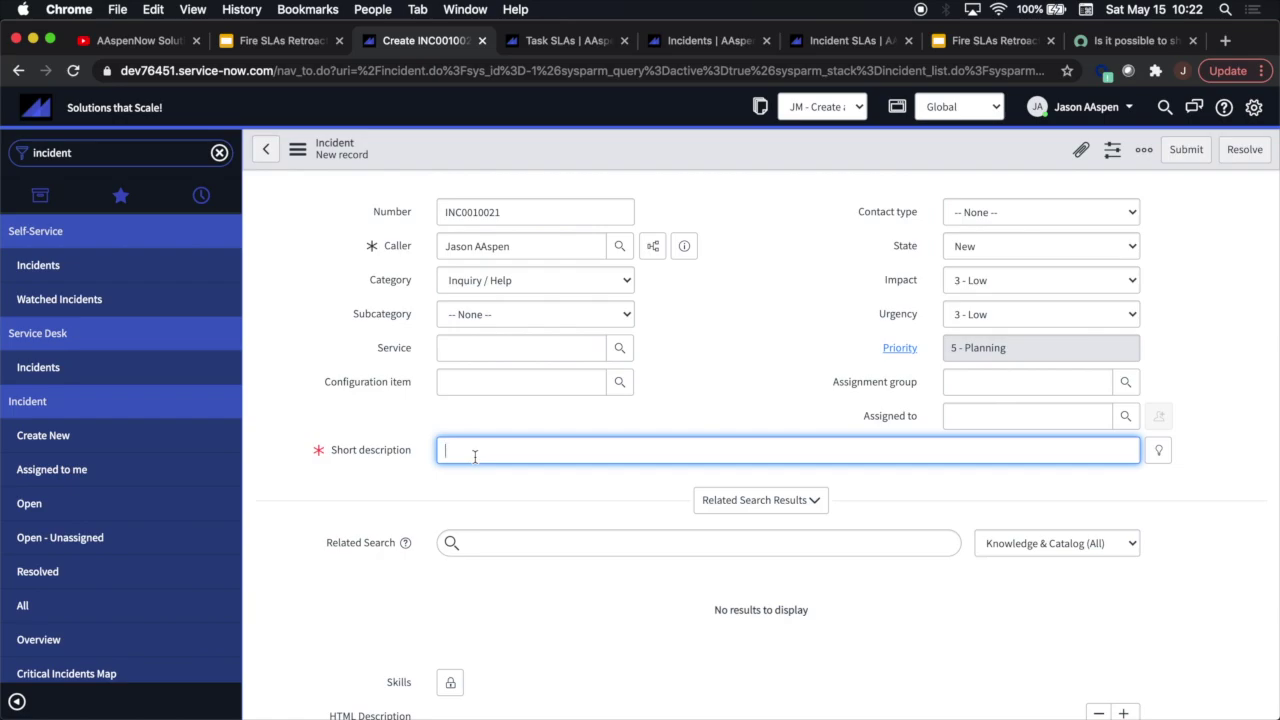
text(JM Retroactive 1)
click(487, 290)
click(481, 260)
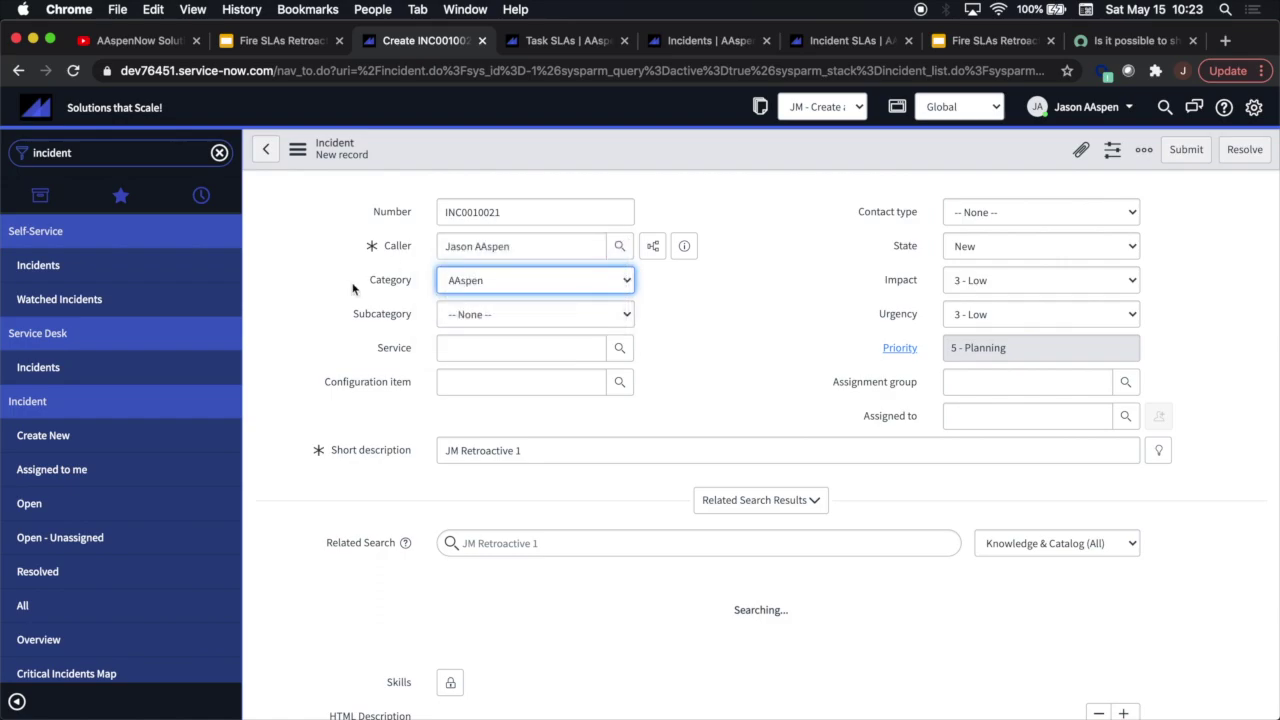
click(298, 152)
click(340, 163)
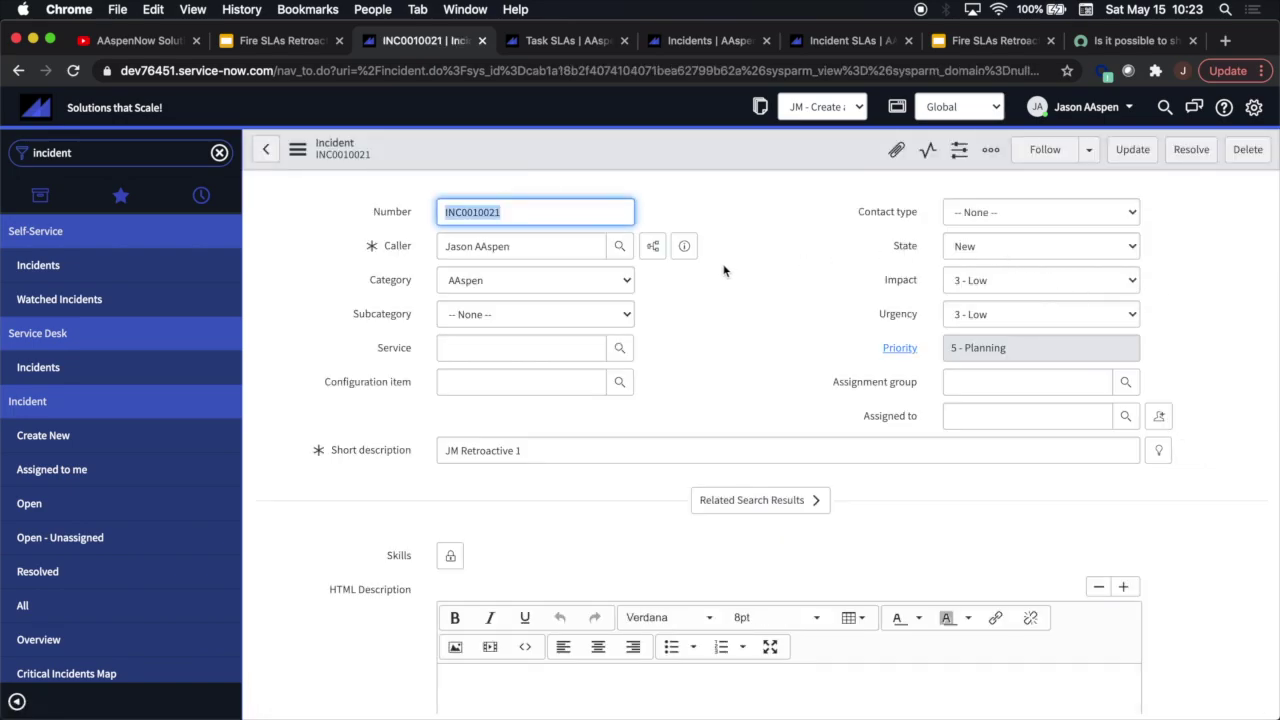
Step: Copy the saved incident into a new record and fill in the caller's name
click(297, 149)
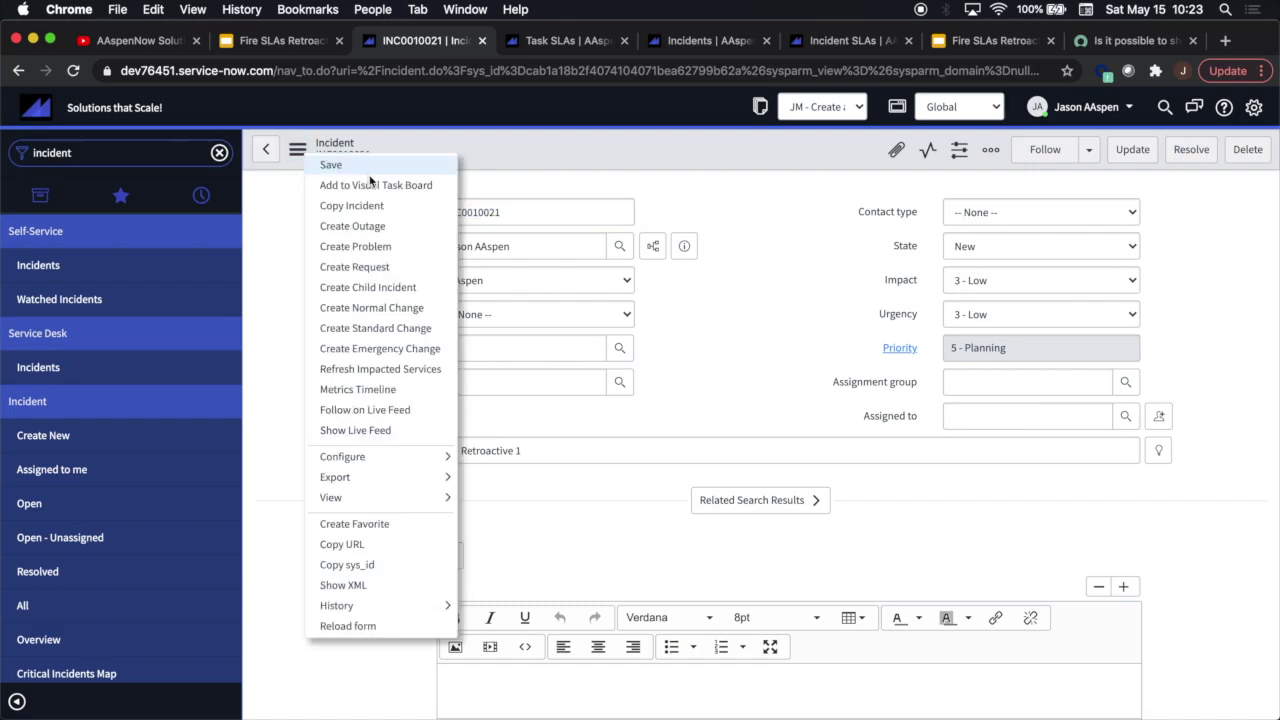
click(375, 206)
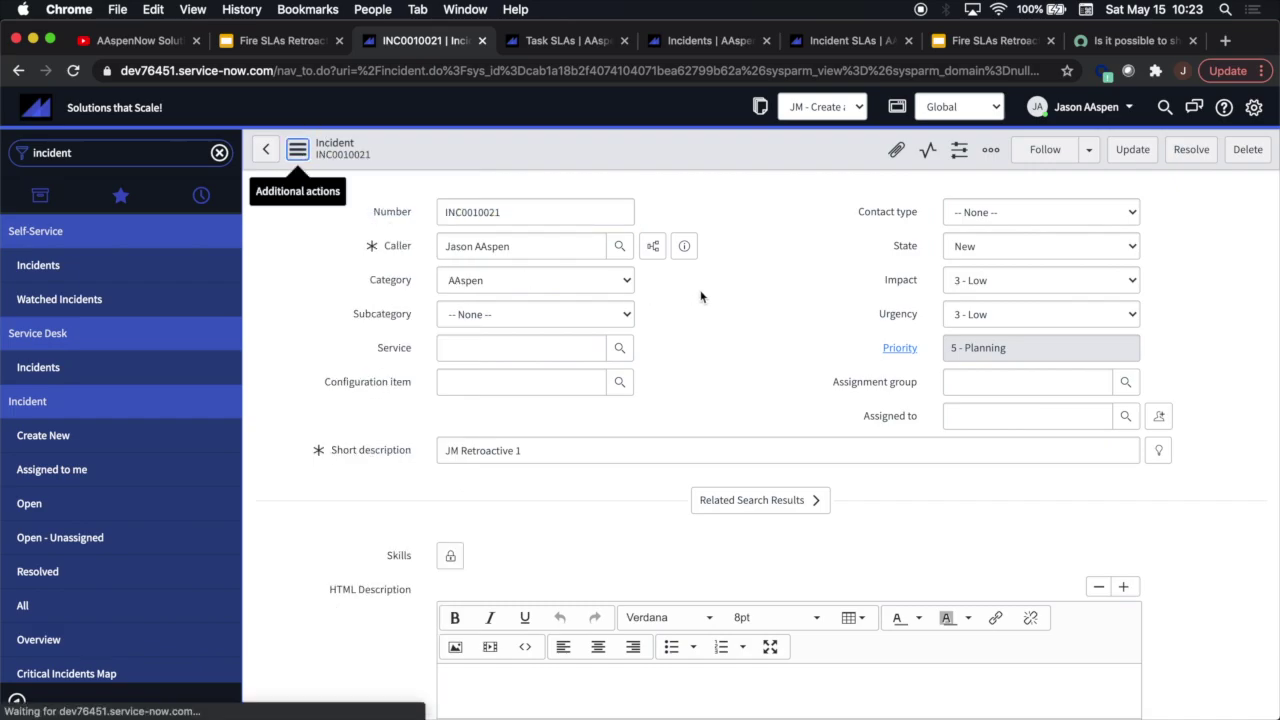
click(476, 247)
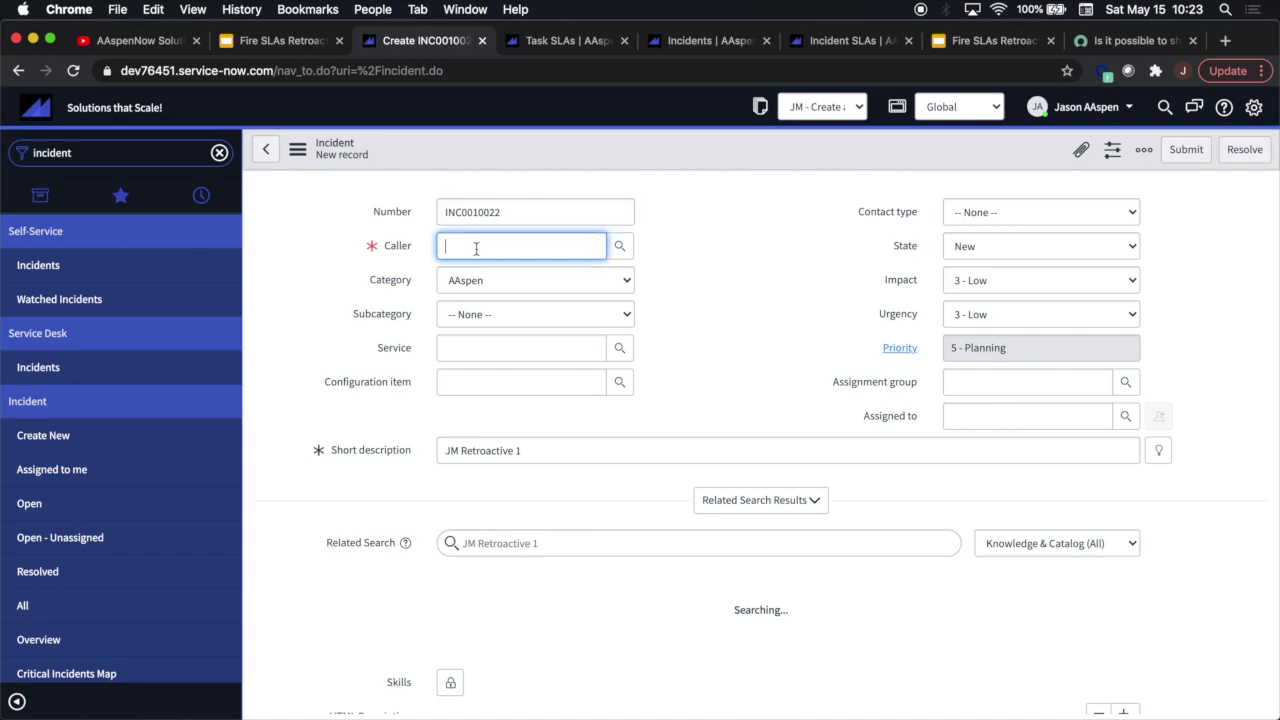
click(520, 287)
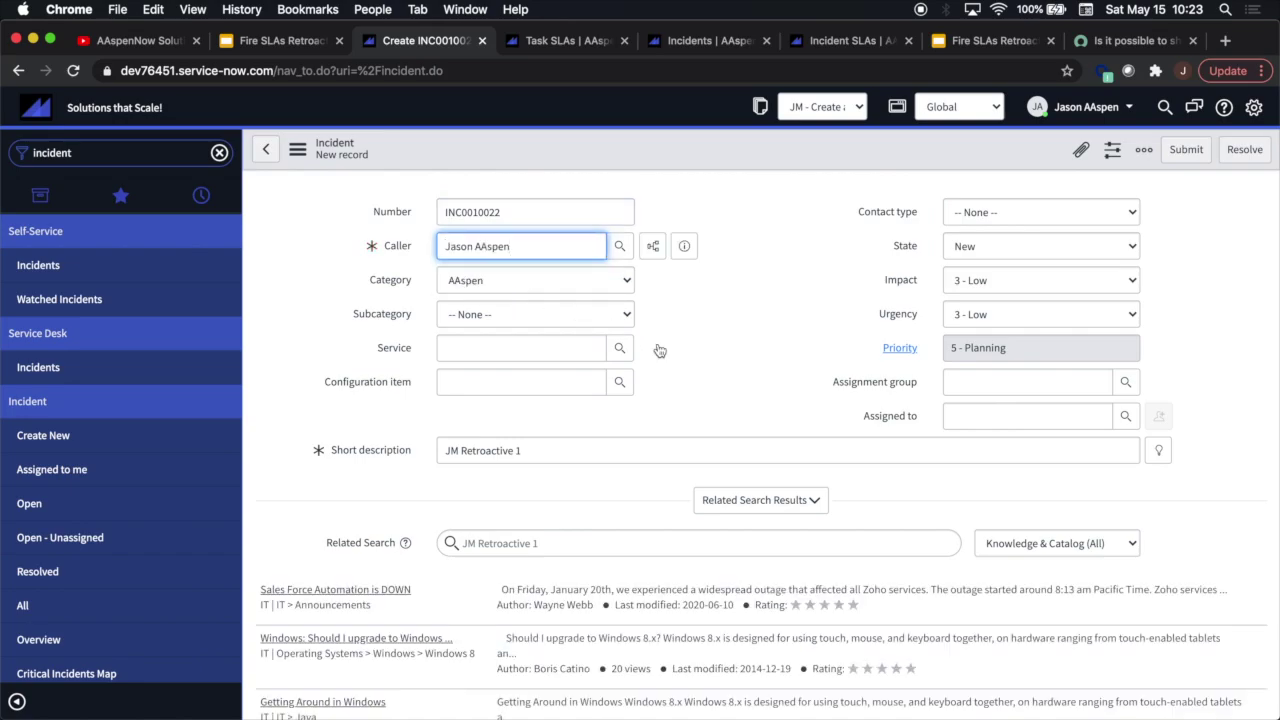
Step: Change the copied incident's short description to JM Retroactive 2 and save the record
click(549, 451)
key(BackSpace)
text(2)
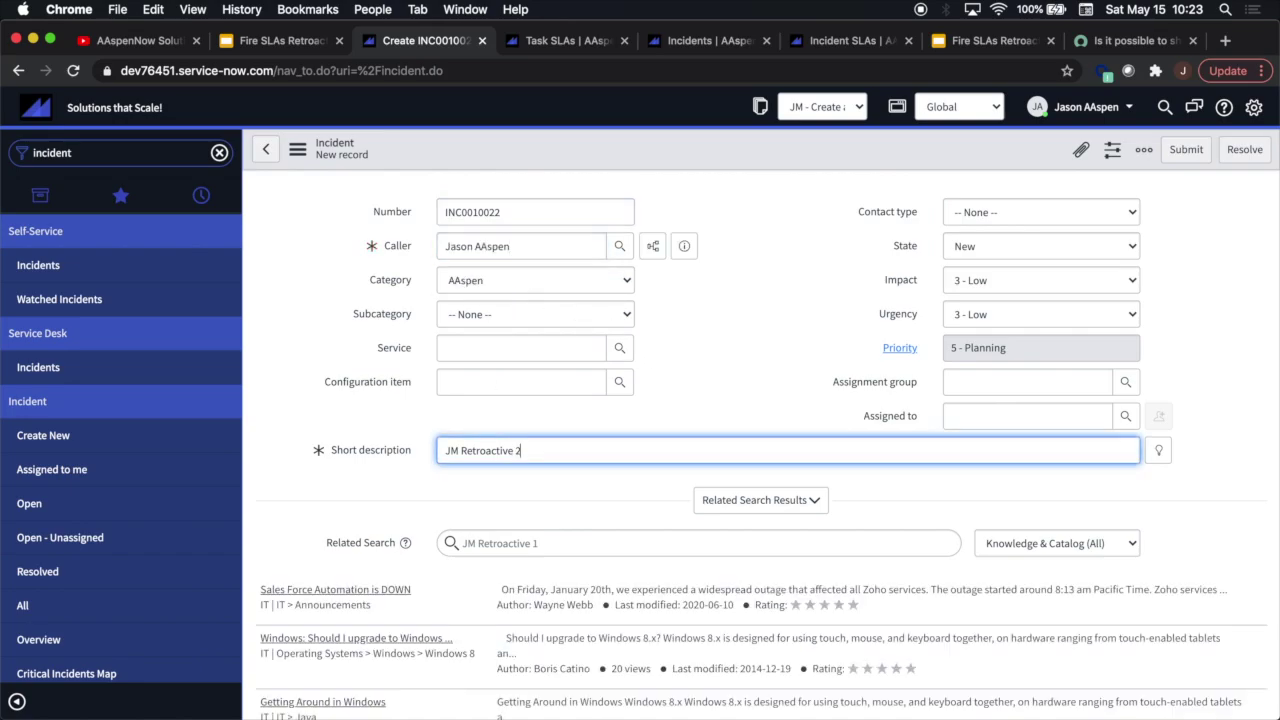
click(767, 408)
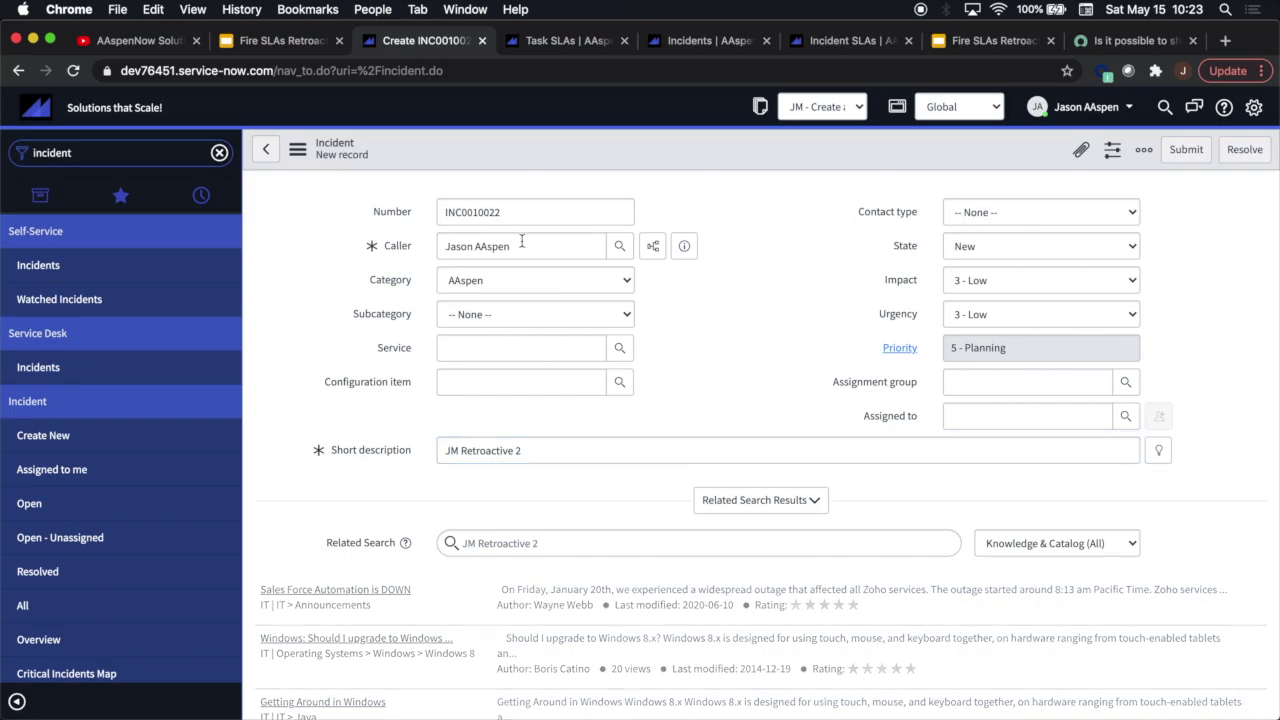
click(297, 149)
click(323, 171)
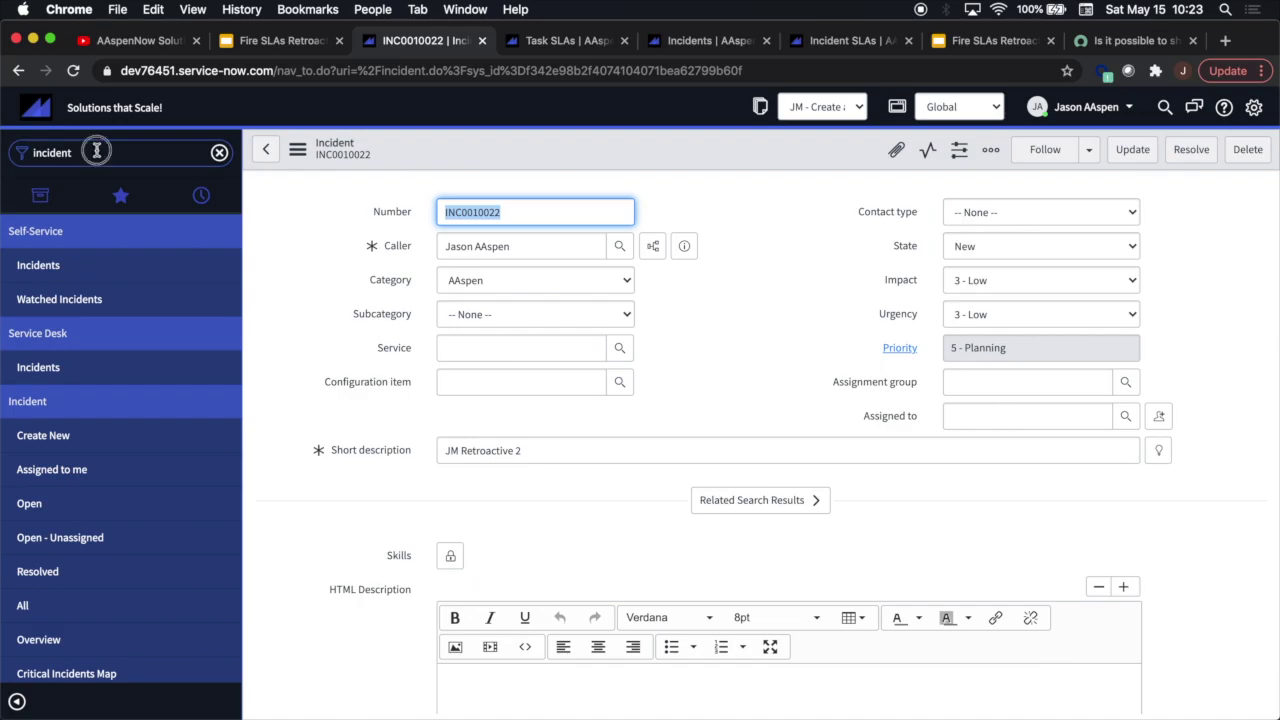
Step: Open the full incident list in a separate tab with the navigator entry incident.LIST
click(97, 151)
key(Right)
text(.LIST)
key(Return)
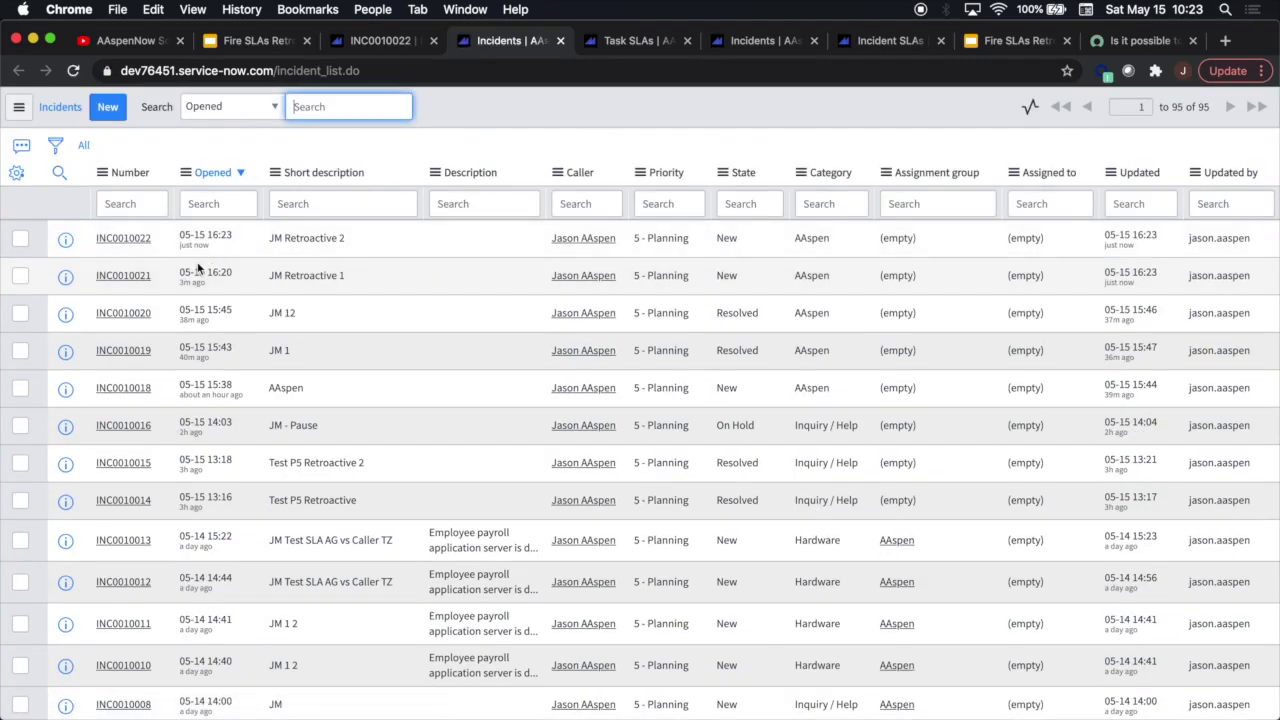
Step: Filter the incident list to records opened at or after the opened time of JM Retroactive 1
right_click(193, 277)
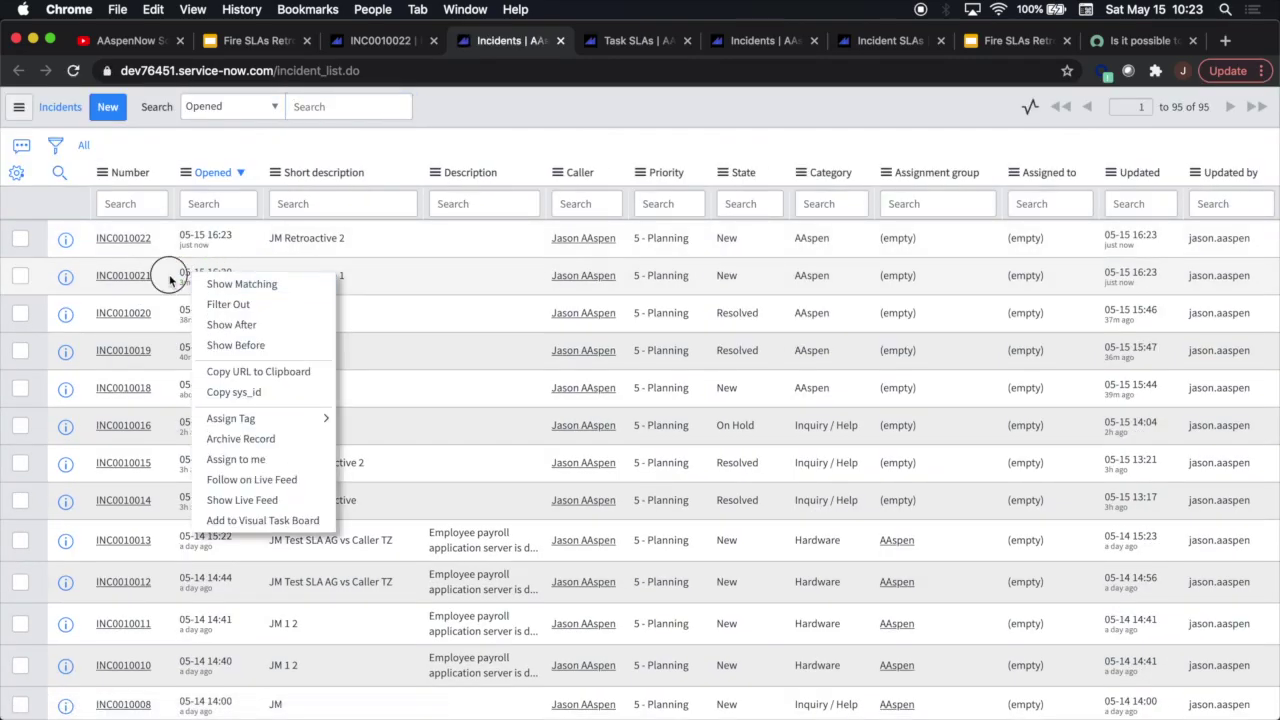
click(170, 277)
right_click(209, 280)
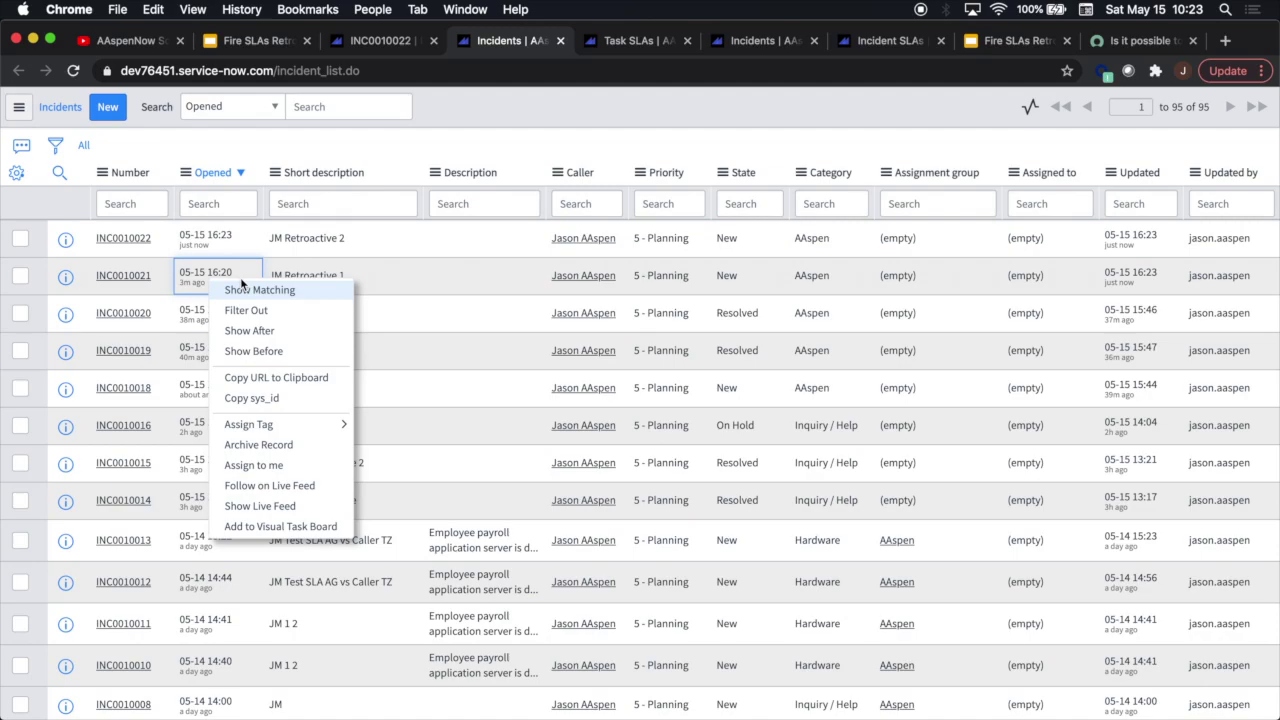
click(266, 330)
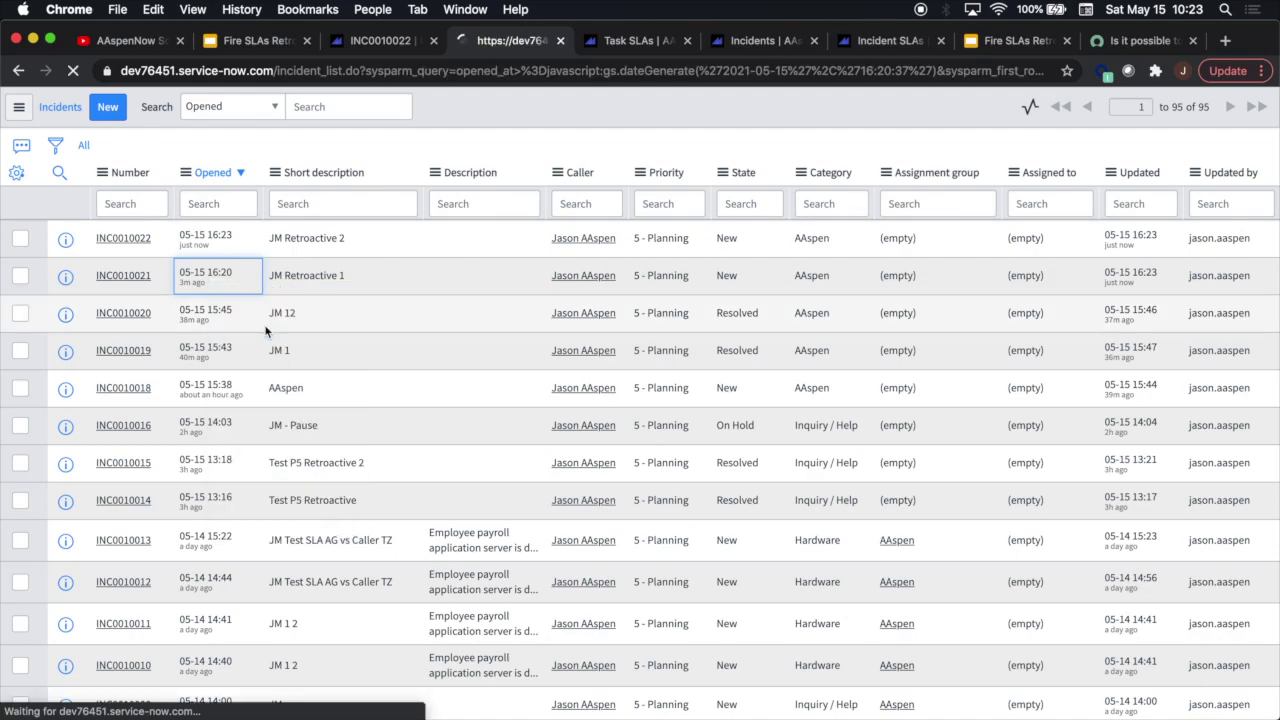
Step: Set the state of both JM Retroactive incidents to Resolved in the list and dismiss the notifications
click(719, 287)
key(shift+Up)
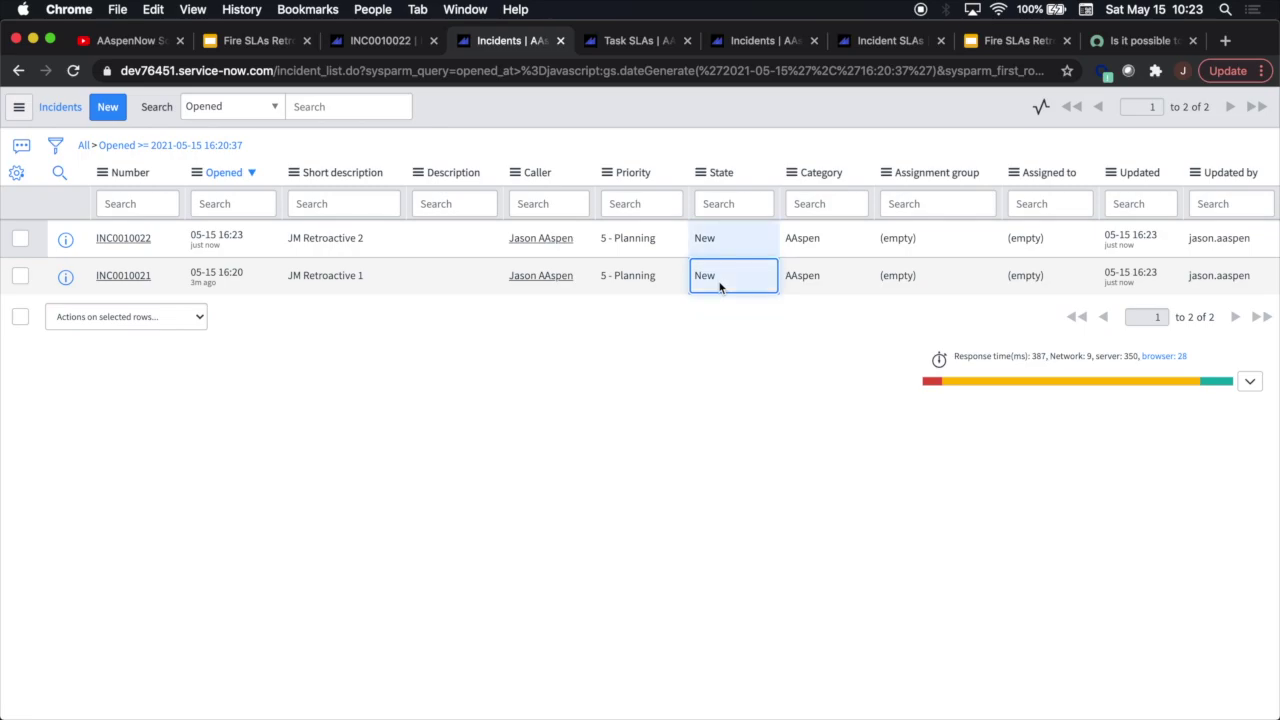
key(Return)
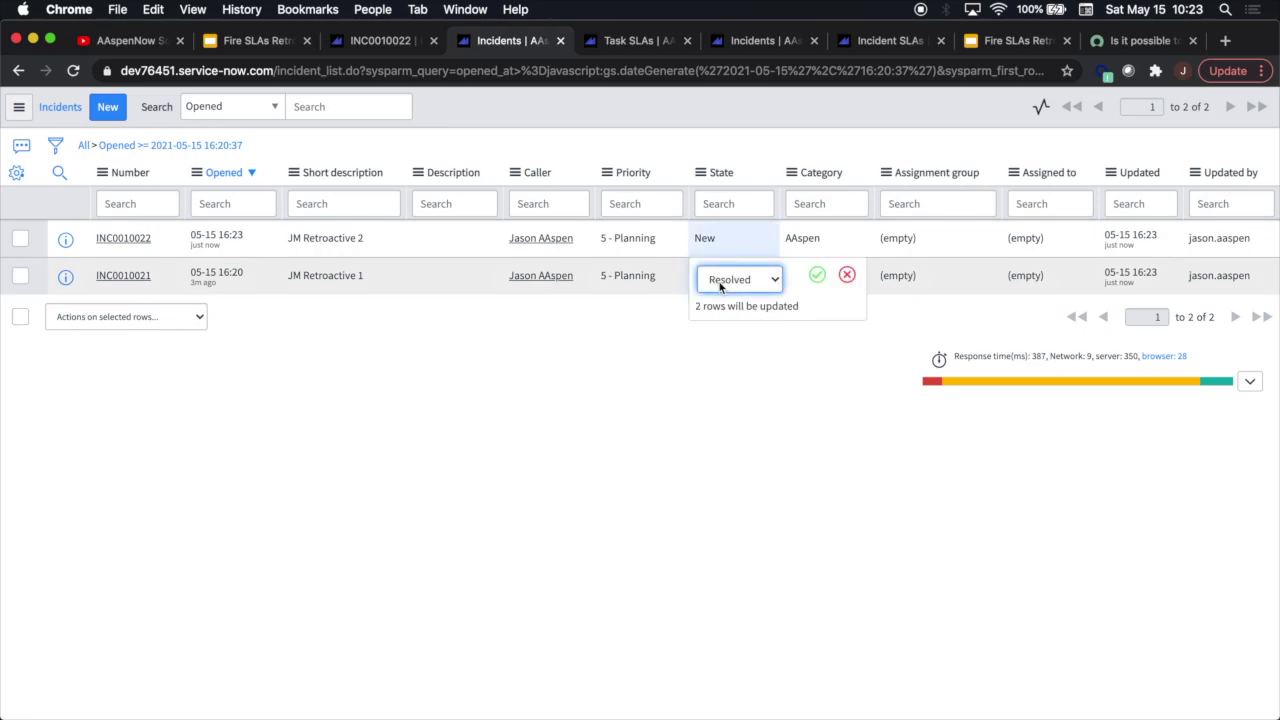
key(r)
key(Return)
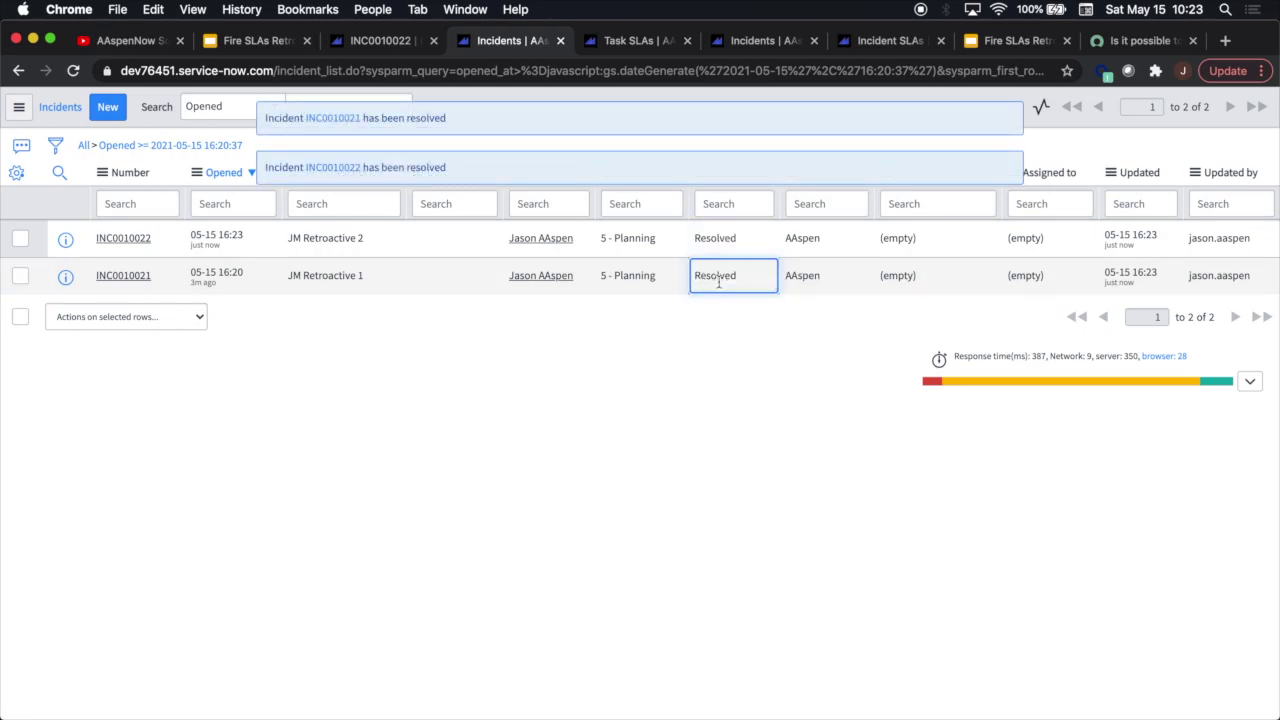
click(1000, 116)
click(1002, 118)
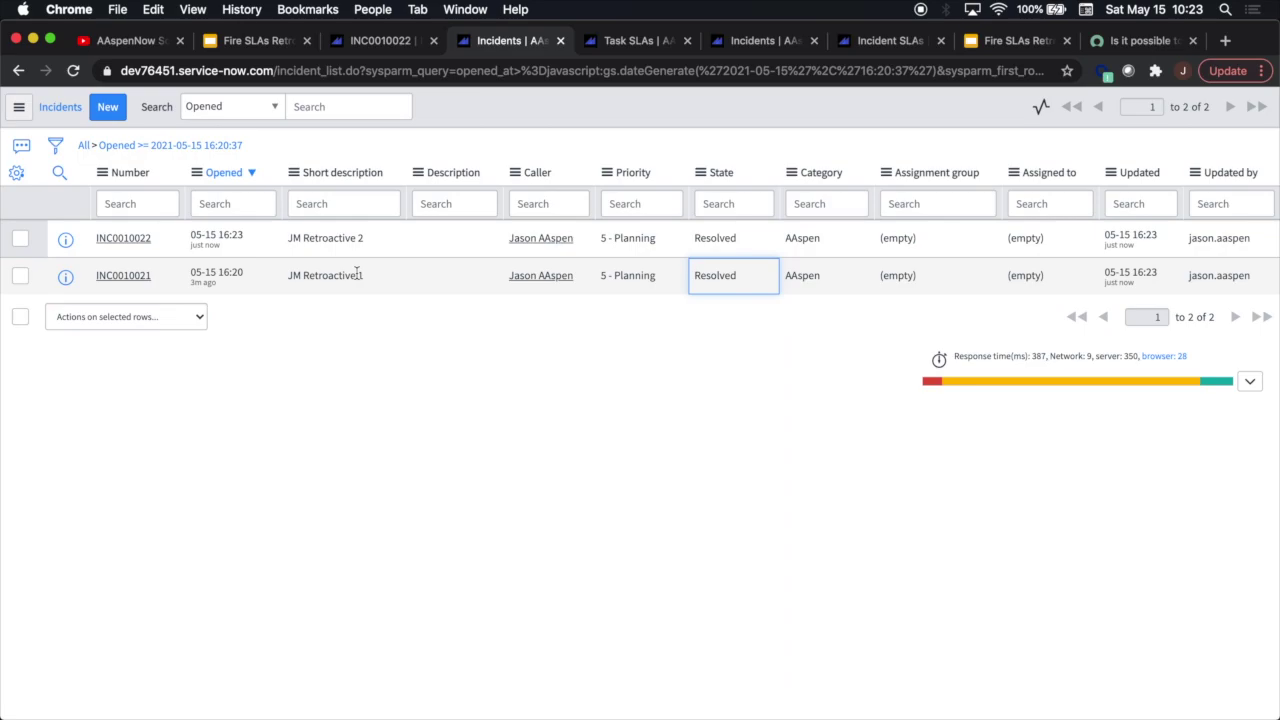
Step: Clear the filter on the Task SLAs list and sort it by Created, newest first
click(632, 48)
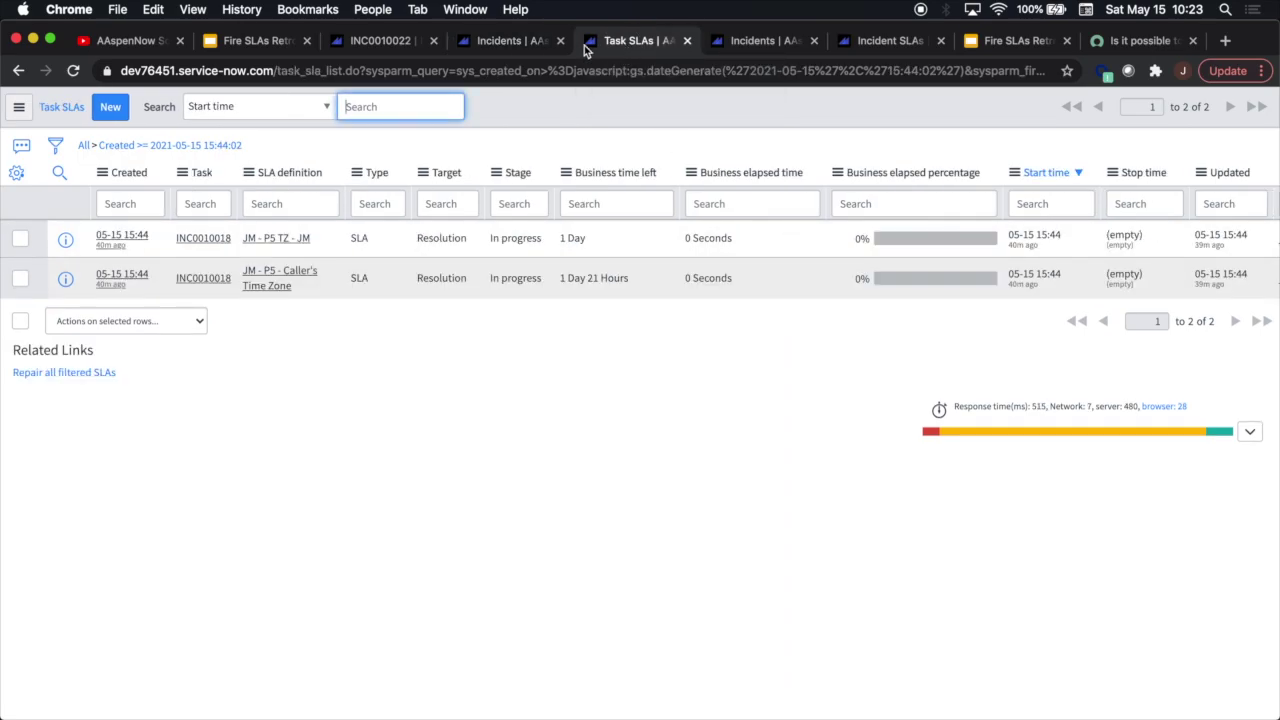
click(84, 145)
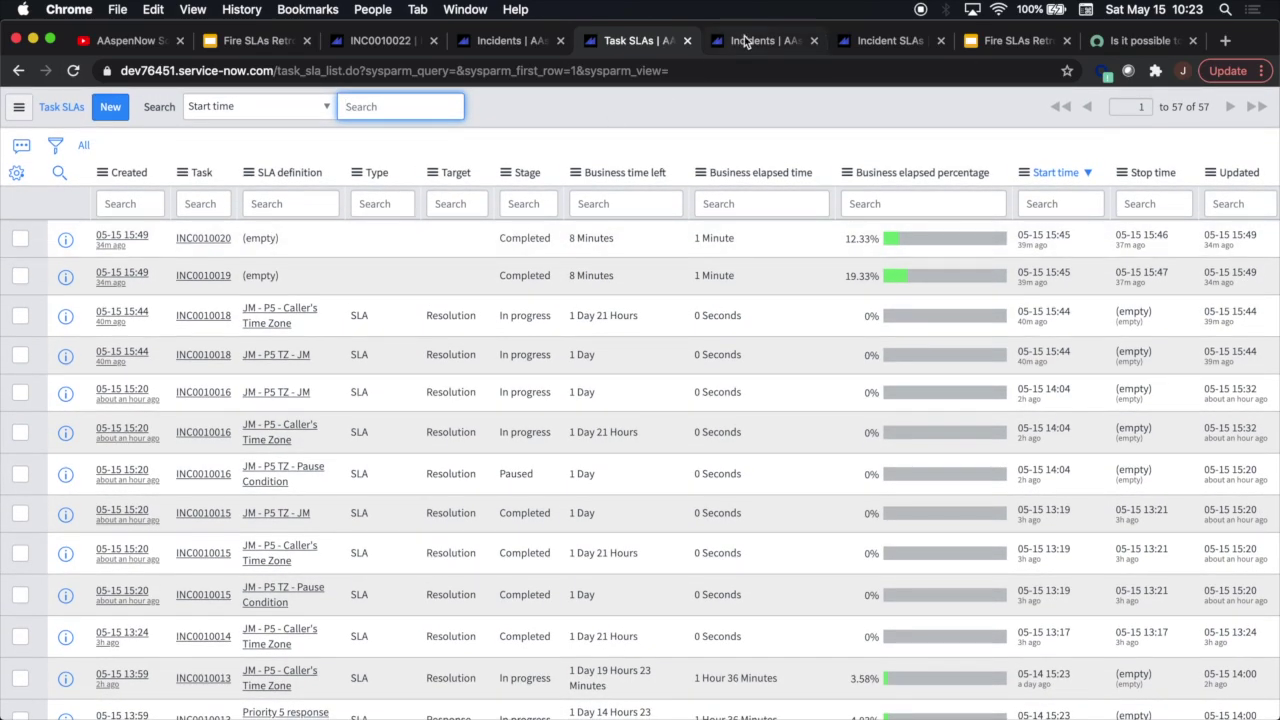
click(125, 174)
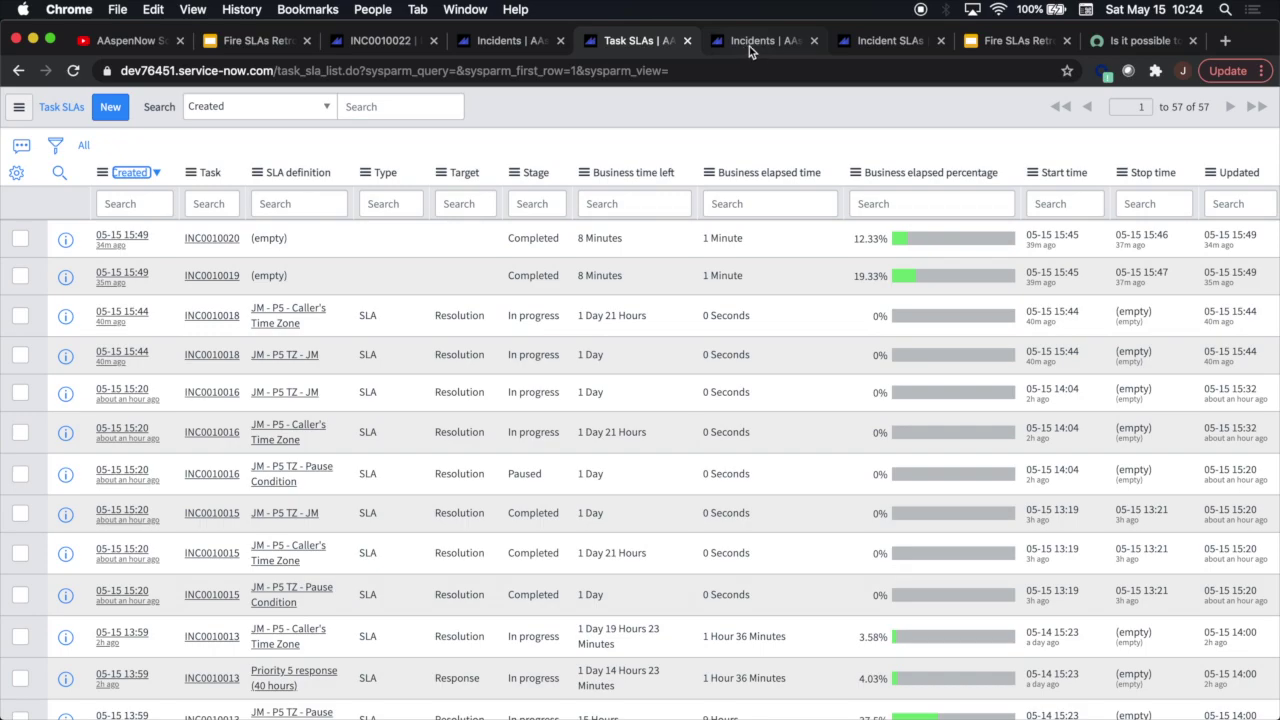
Step: Close the leftover Incidents and Incident SLAs browser tabs, and open the SLA Definitions module in a new tab
click(814, 41)
click(813, 41)
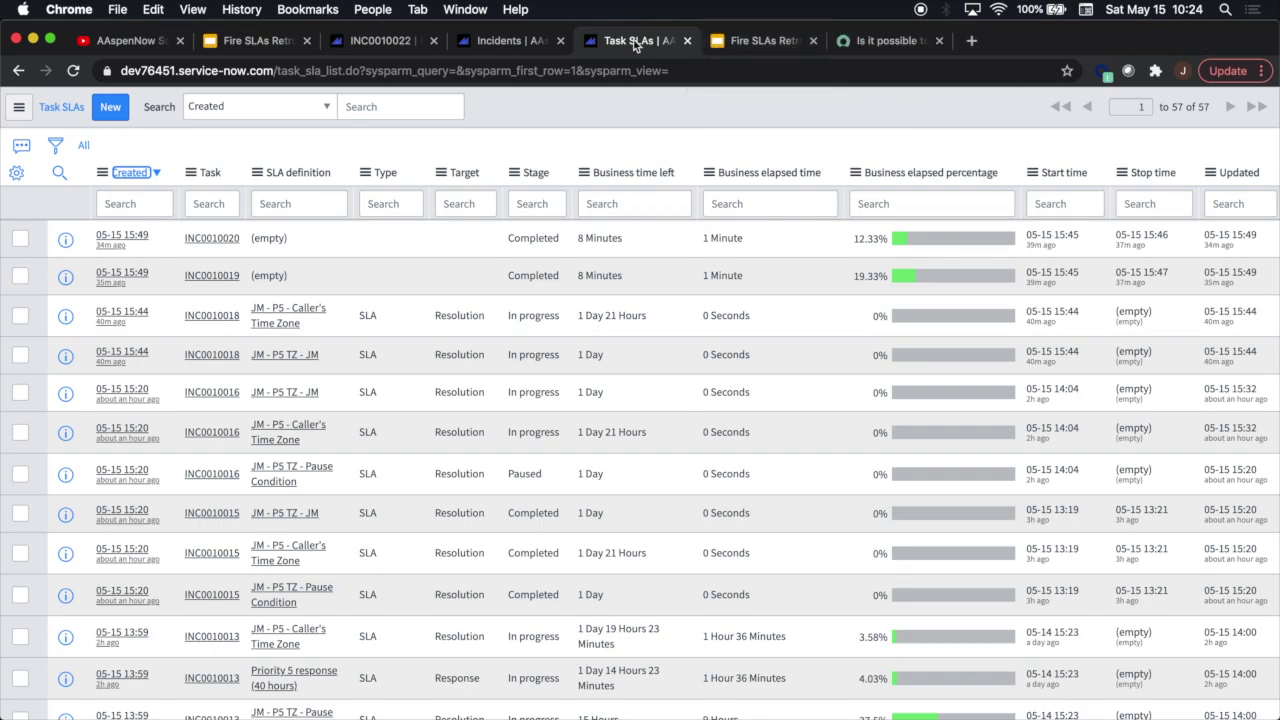
click(362, 51)
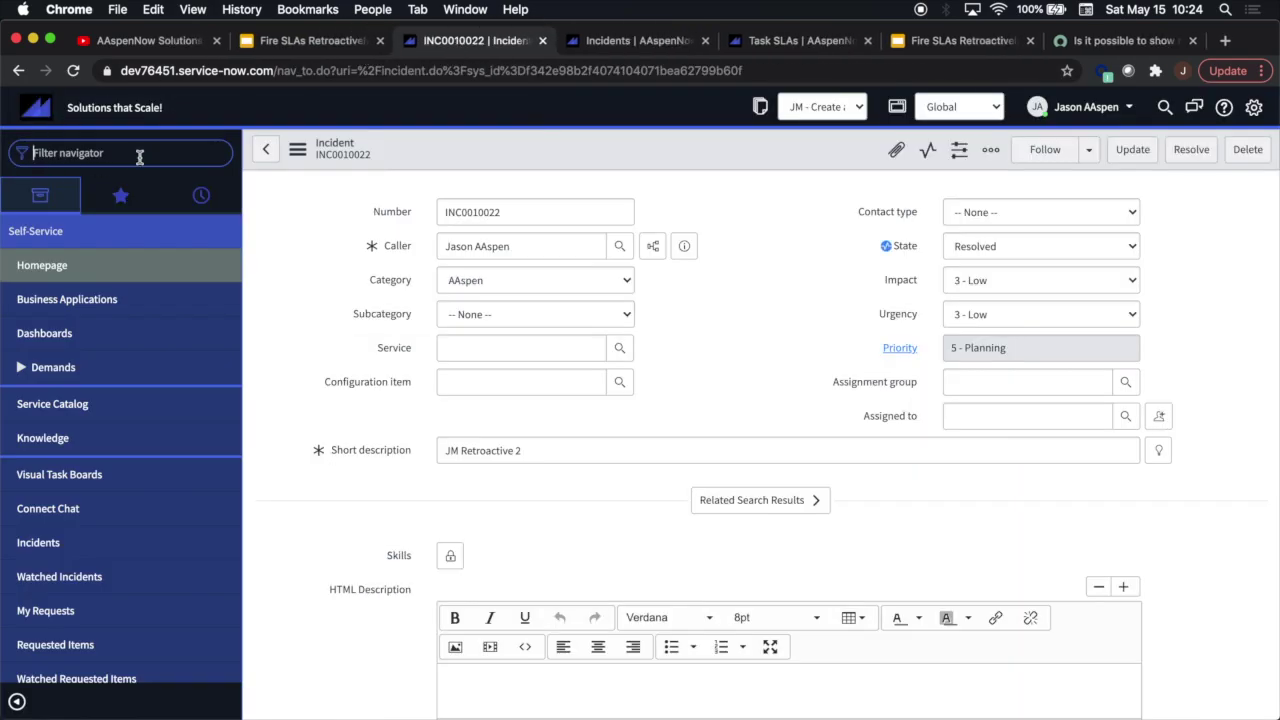
text(la def)
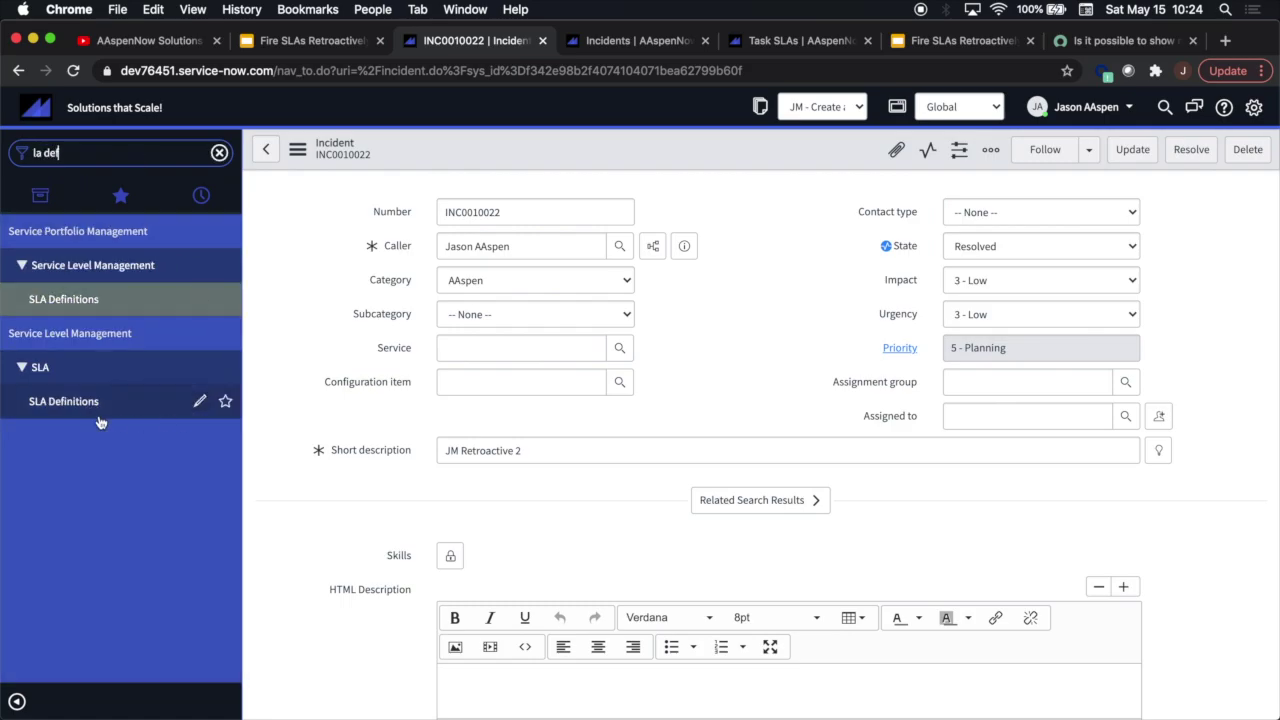
super+click(72, 405)
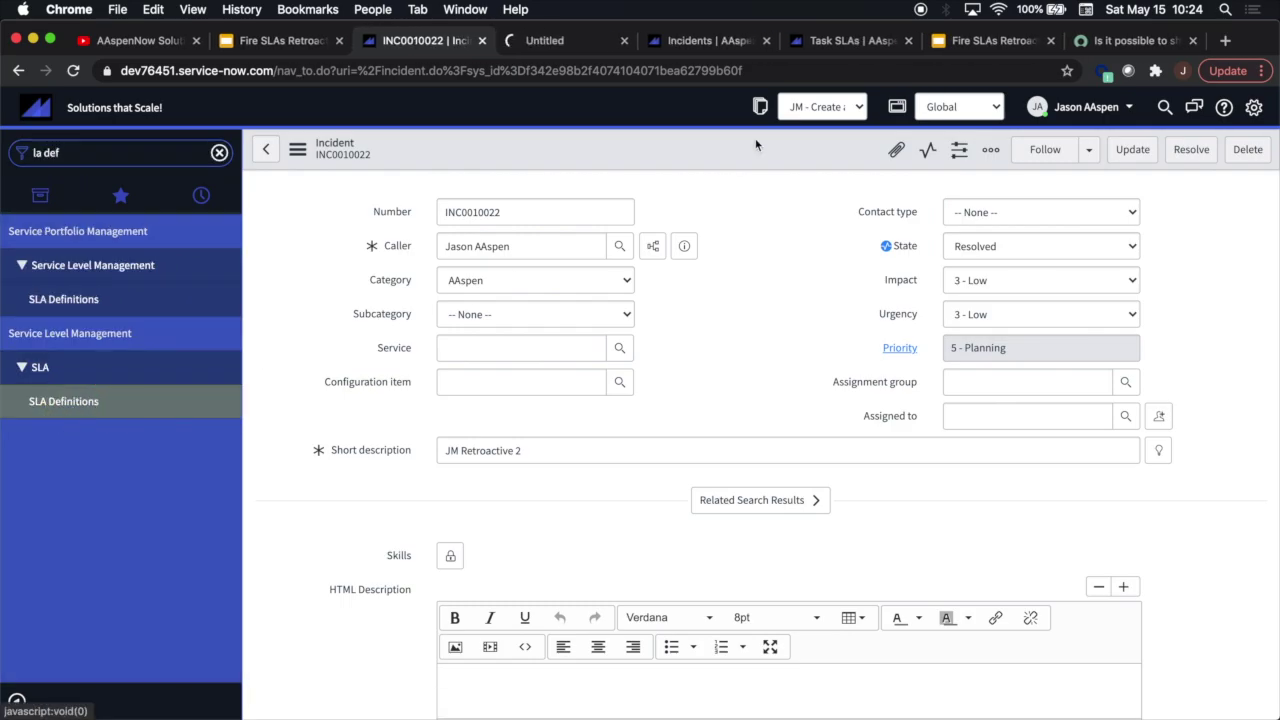
Step: Create a new SLA definition and name it JM - Retroactive
click(556, 42)
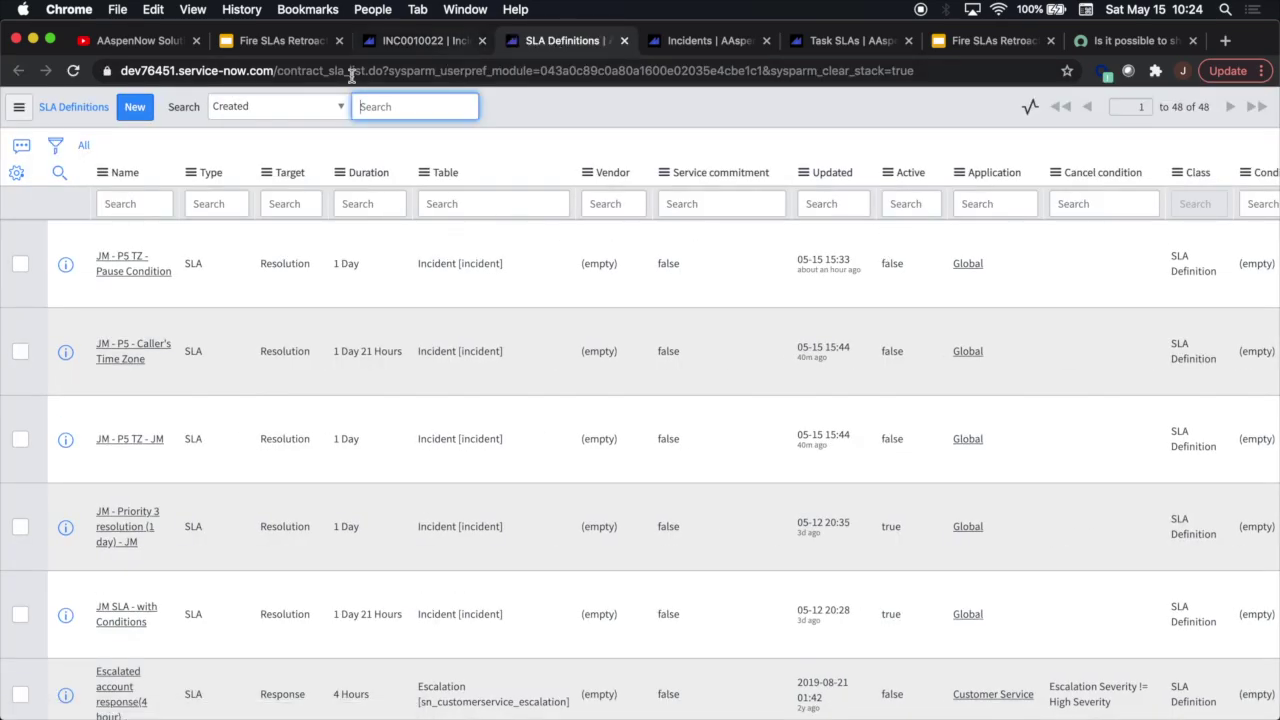
click(138, 112)
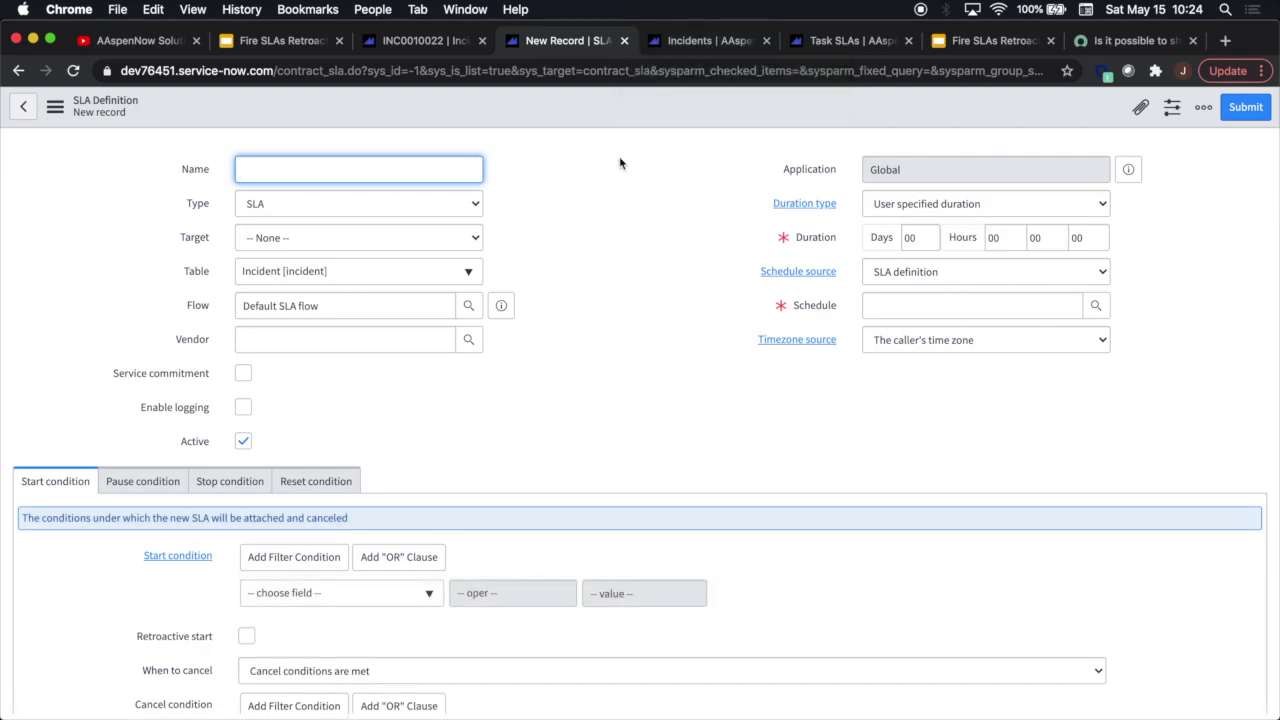
text(JM - Retroactive)
Step: Set the SLA definition's start condition to Category is AAspen
click(338, 593)
text(cate)
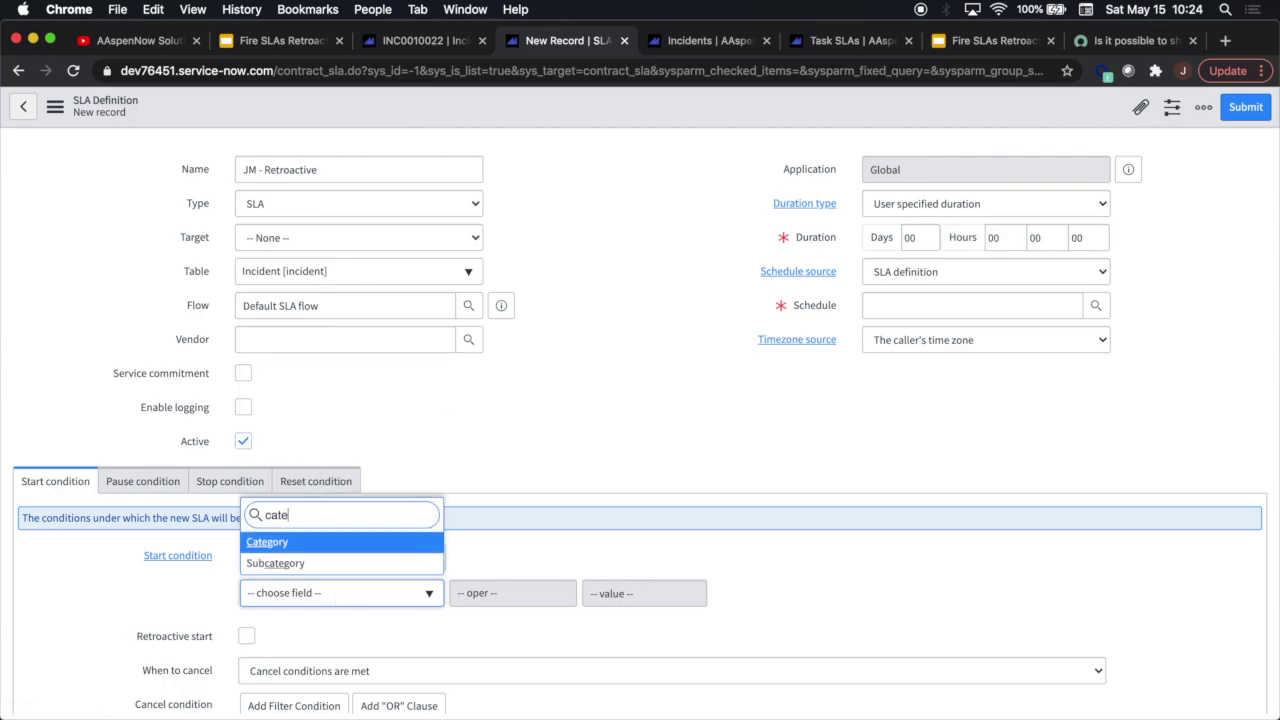
key(Return)
click(670, 600)
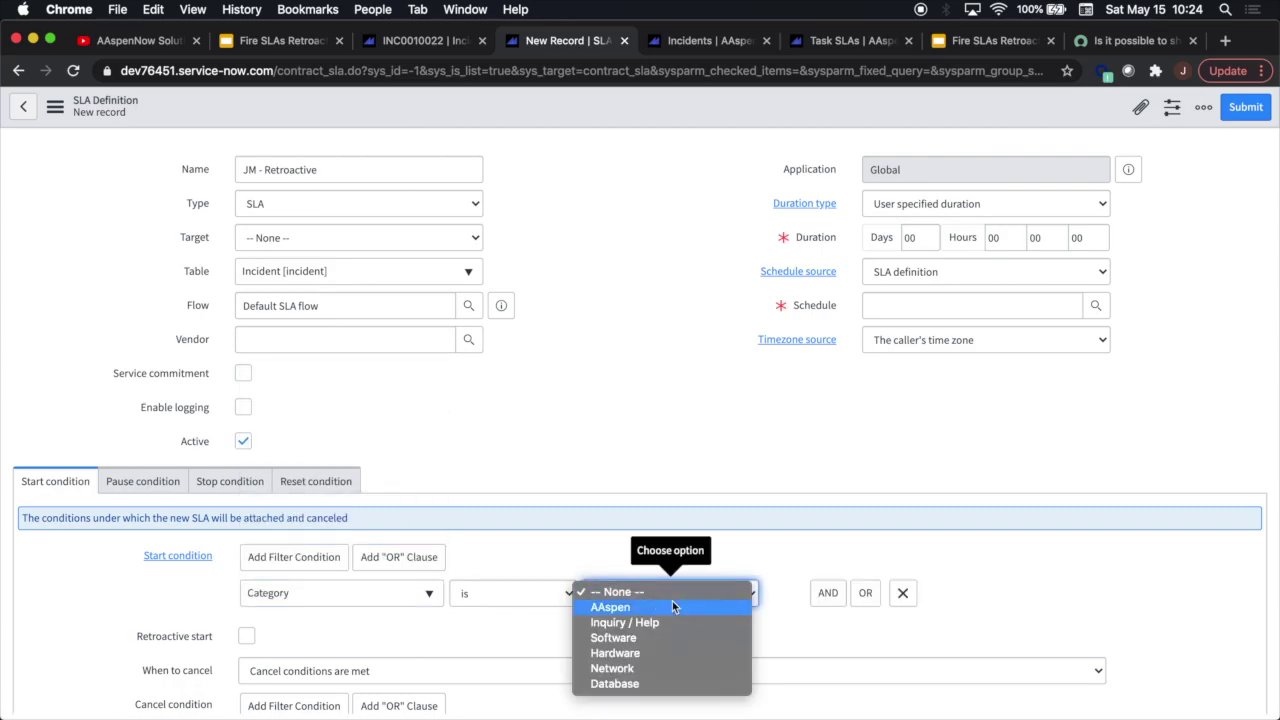
click(672, 607)
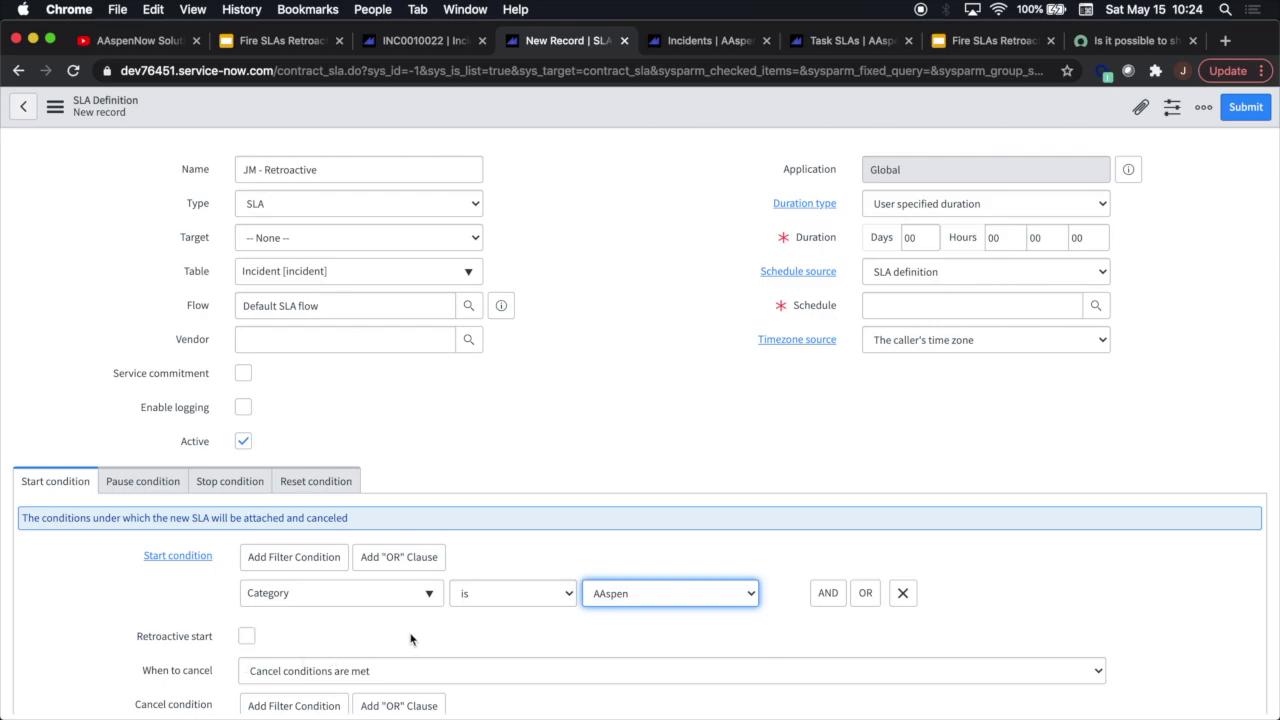
Step: Set the SLA definition's stop condition to State is one of Resolved, Closed, Canceled
click(241, 484)
click(374, 594)
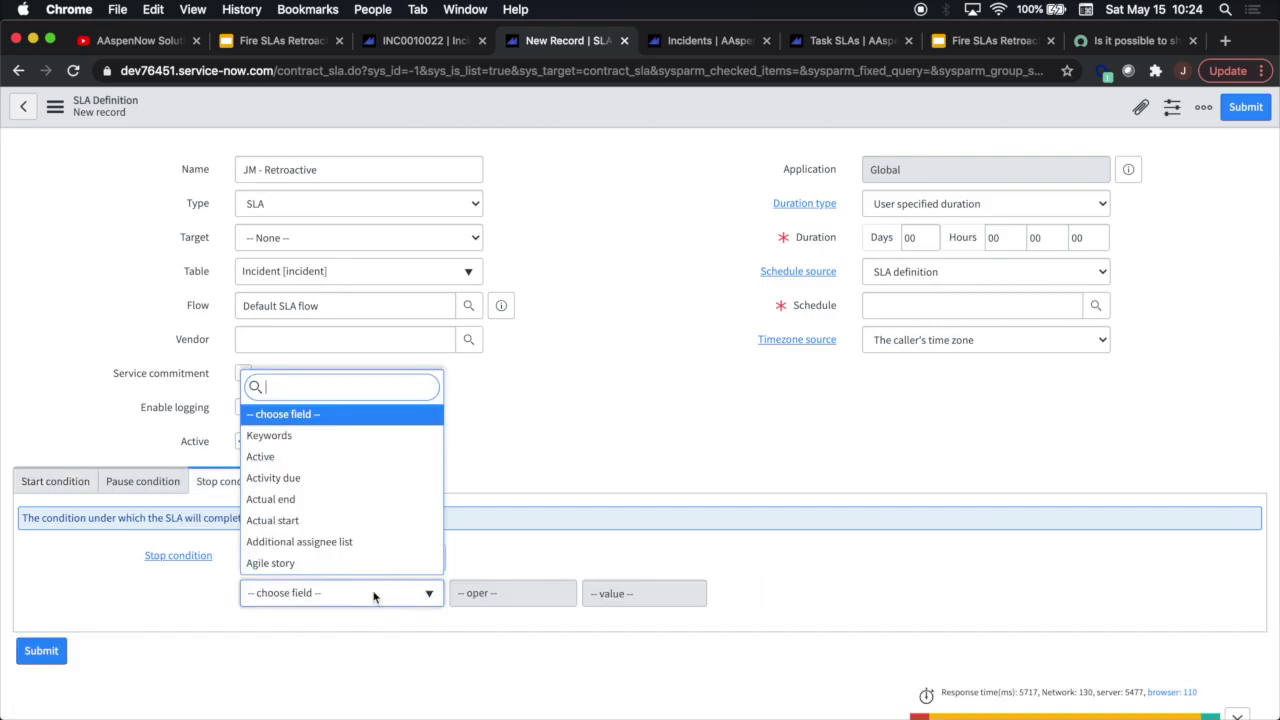
text(state)
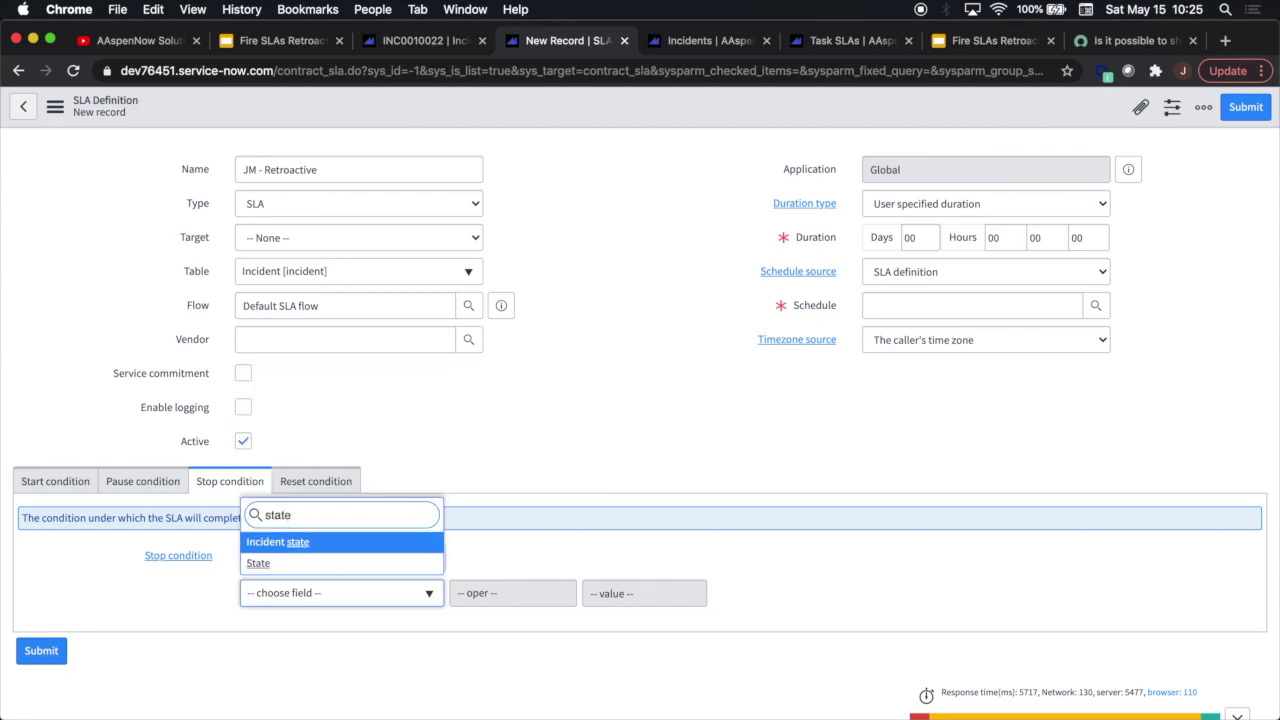
click(258, 563)
click(510, 593)
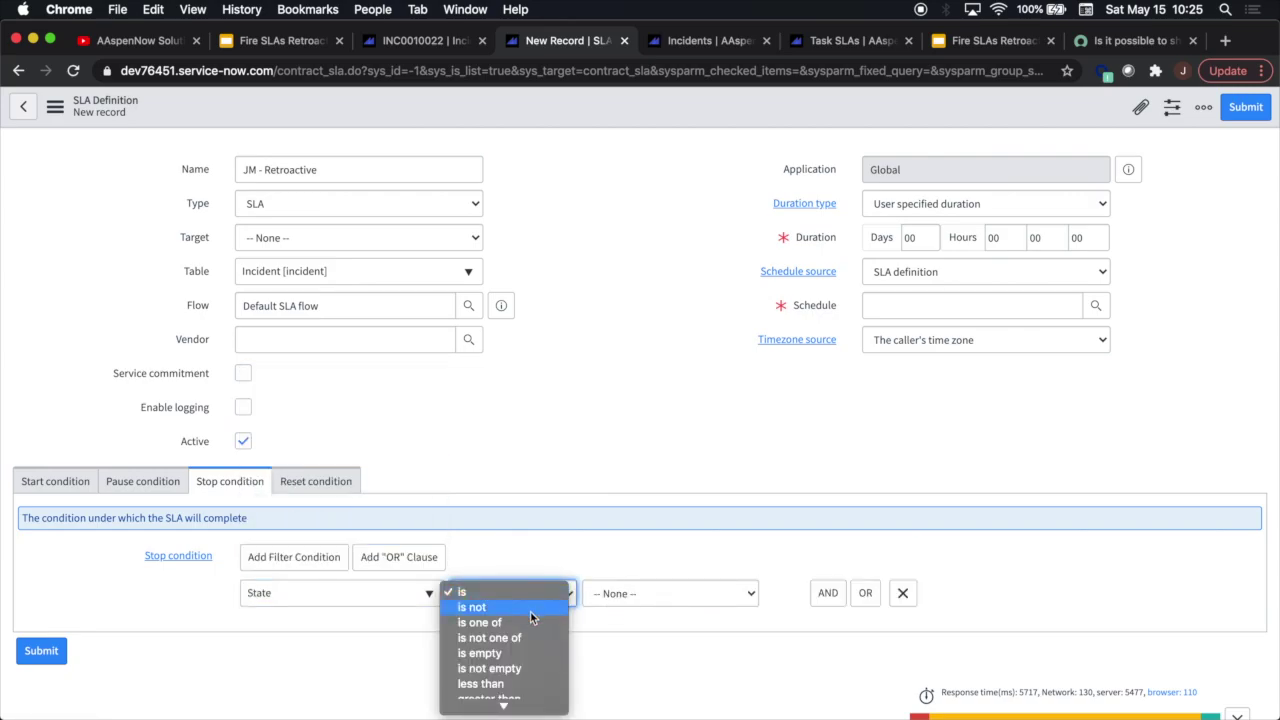
click(529, 622)
scroll(717, 595, down, 2)
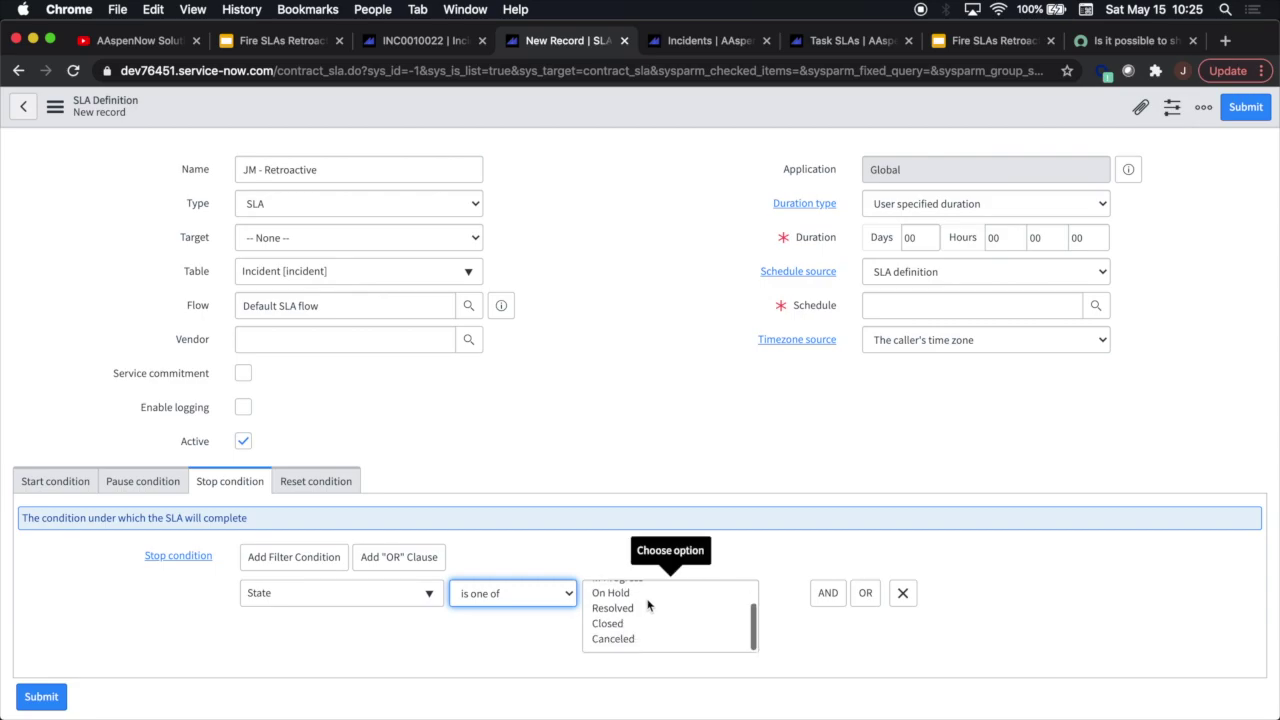
click(728, 598)
click(649, 606)
key(shift+Down)
key(shift+Down)
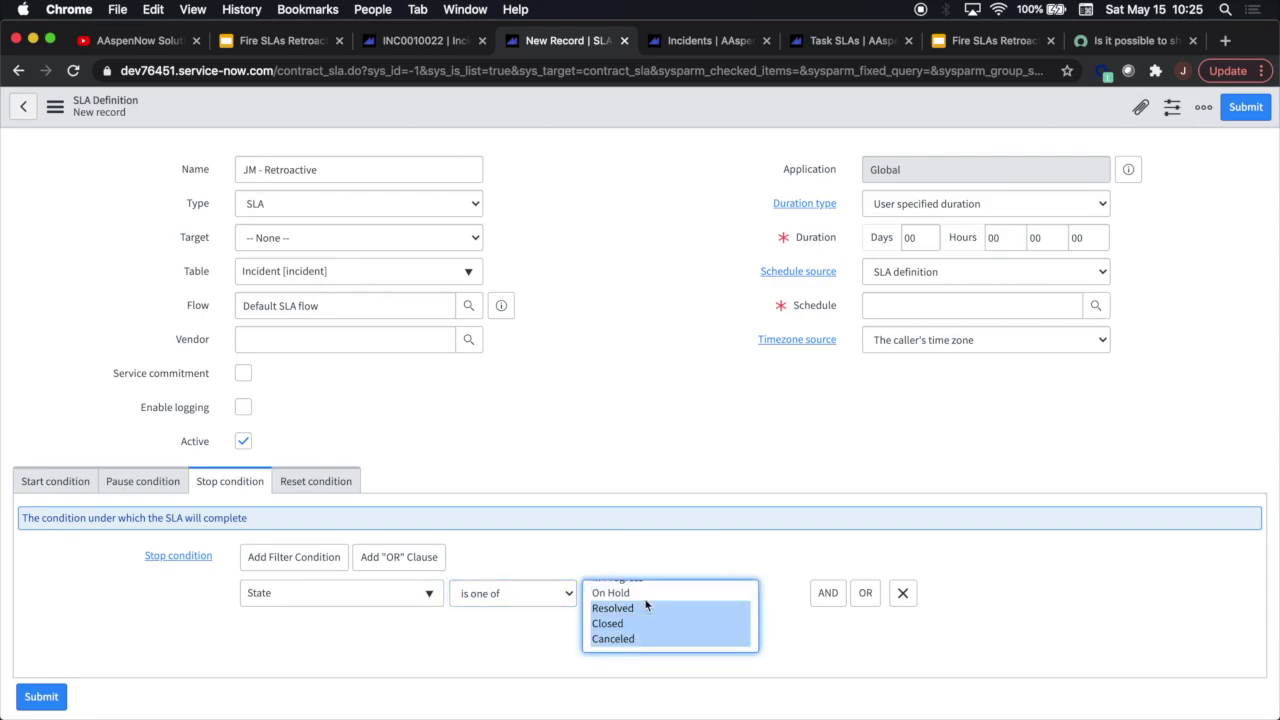
click(530, 459)
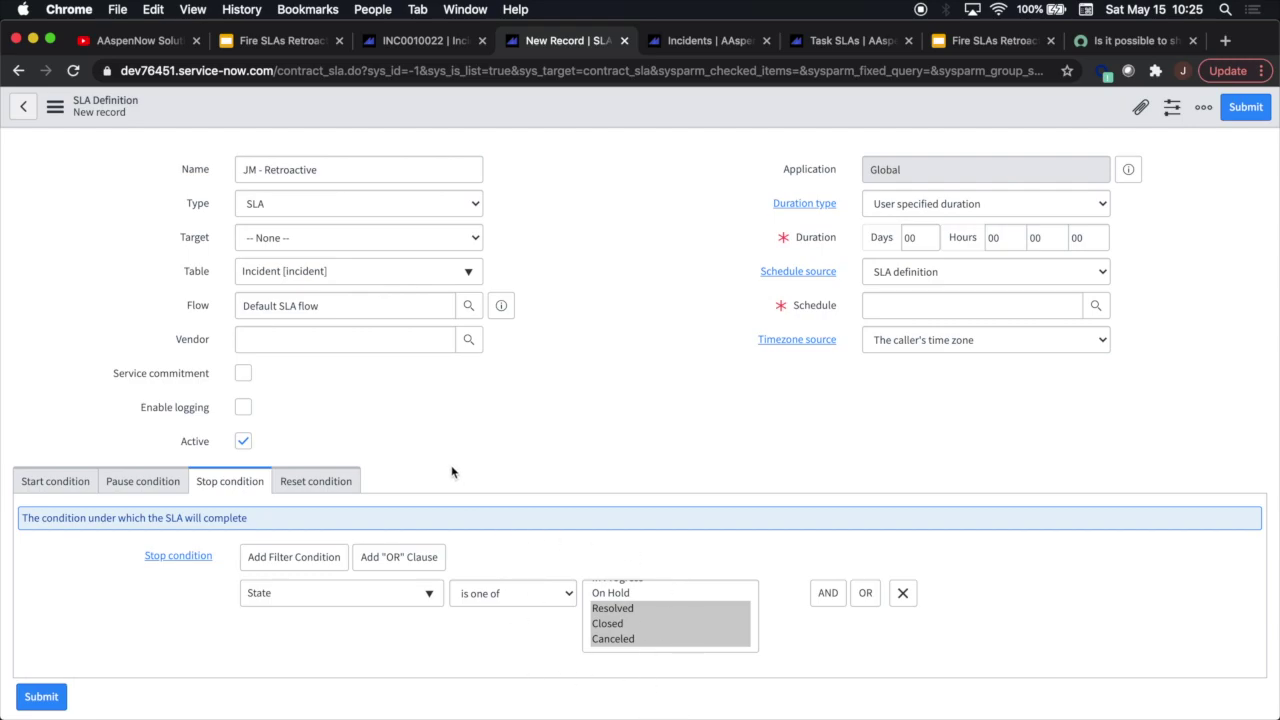
Step: Set the SLA definition's target to Resolution and its duration to 10 minutes
click(307, 240)
click(316, 268)
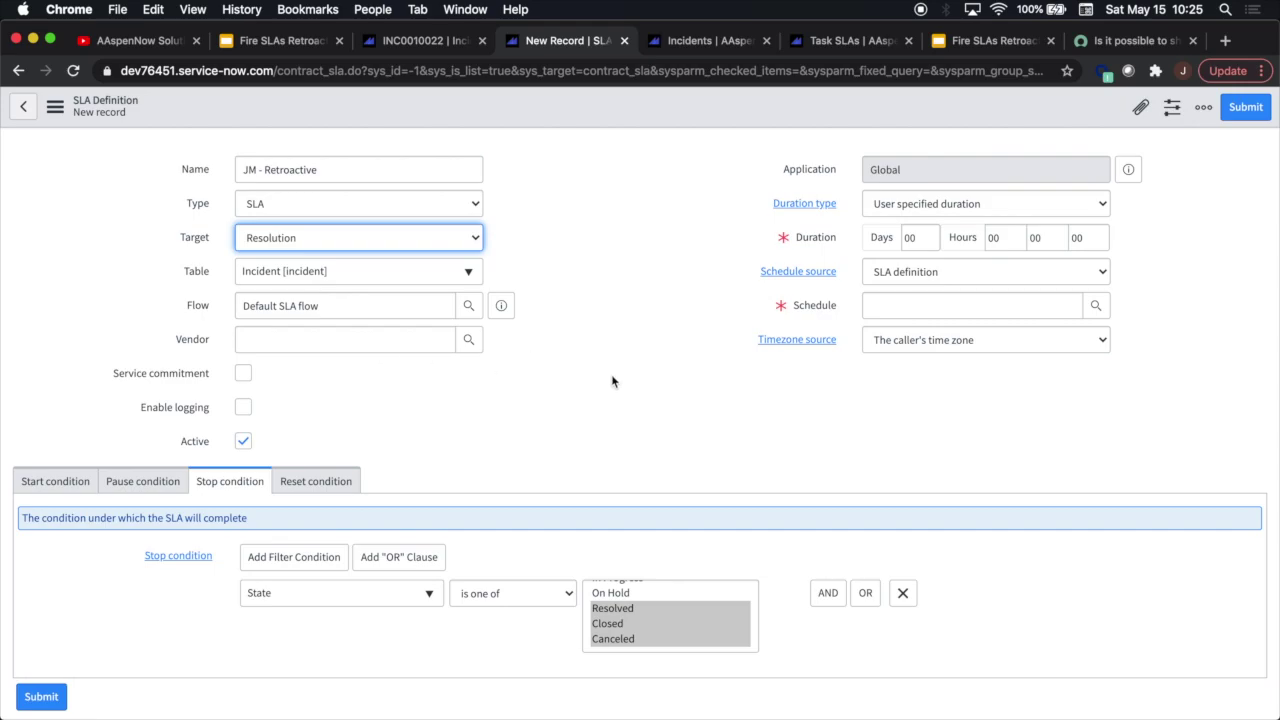
click(922, 237)
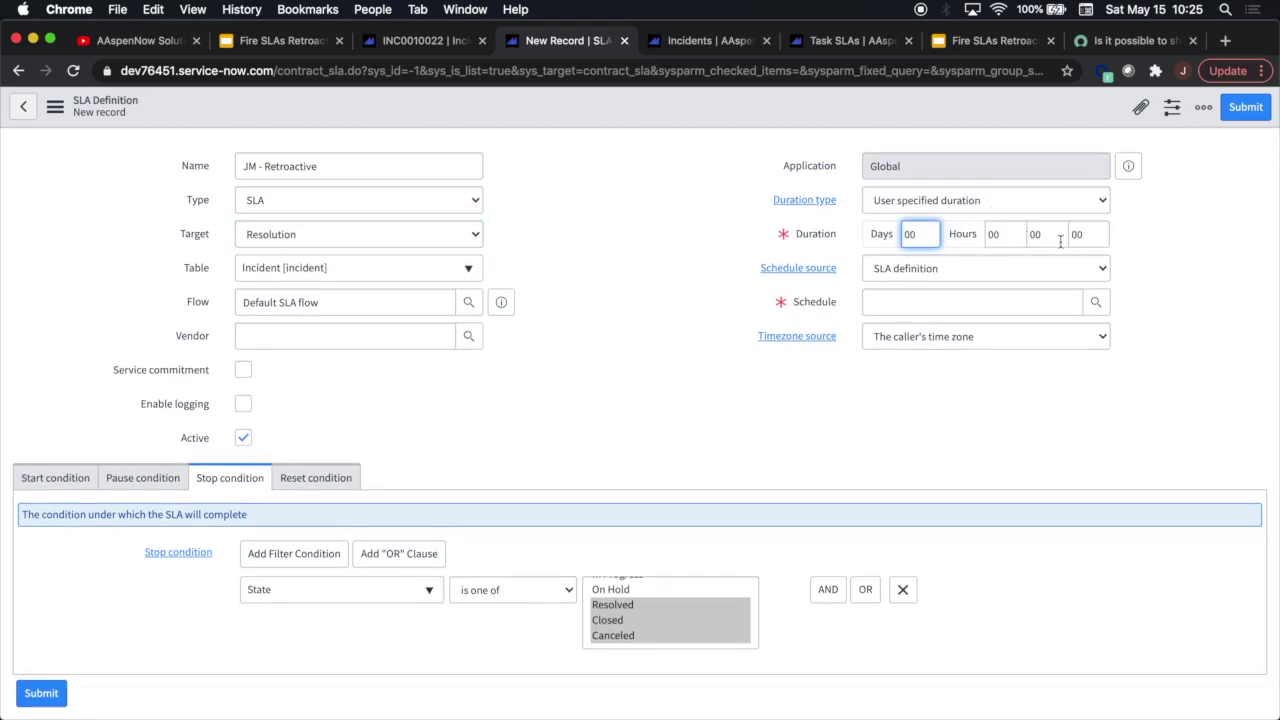
click(1050, 240)
key(BackSpace)
text(1)
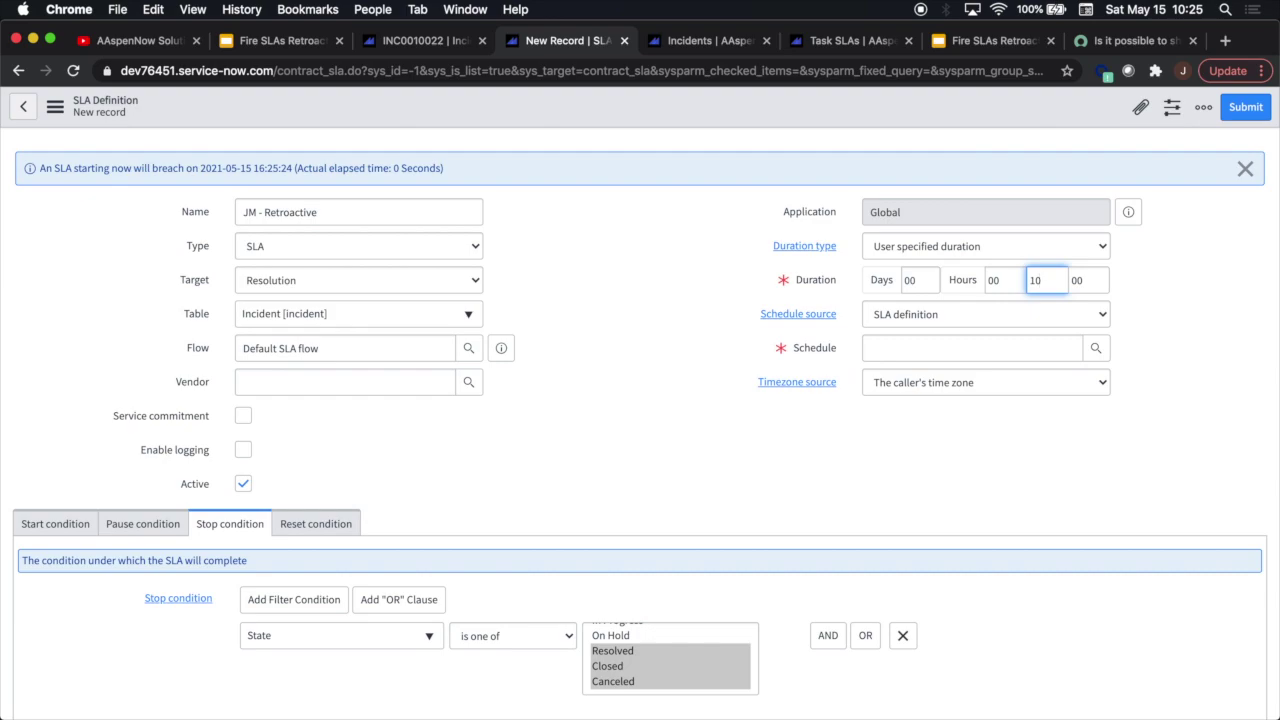
Step: Set the schedule source to No schedule and save the SLA definition without leaving the record
click(941, 352)
click(975, 313)
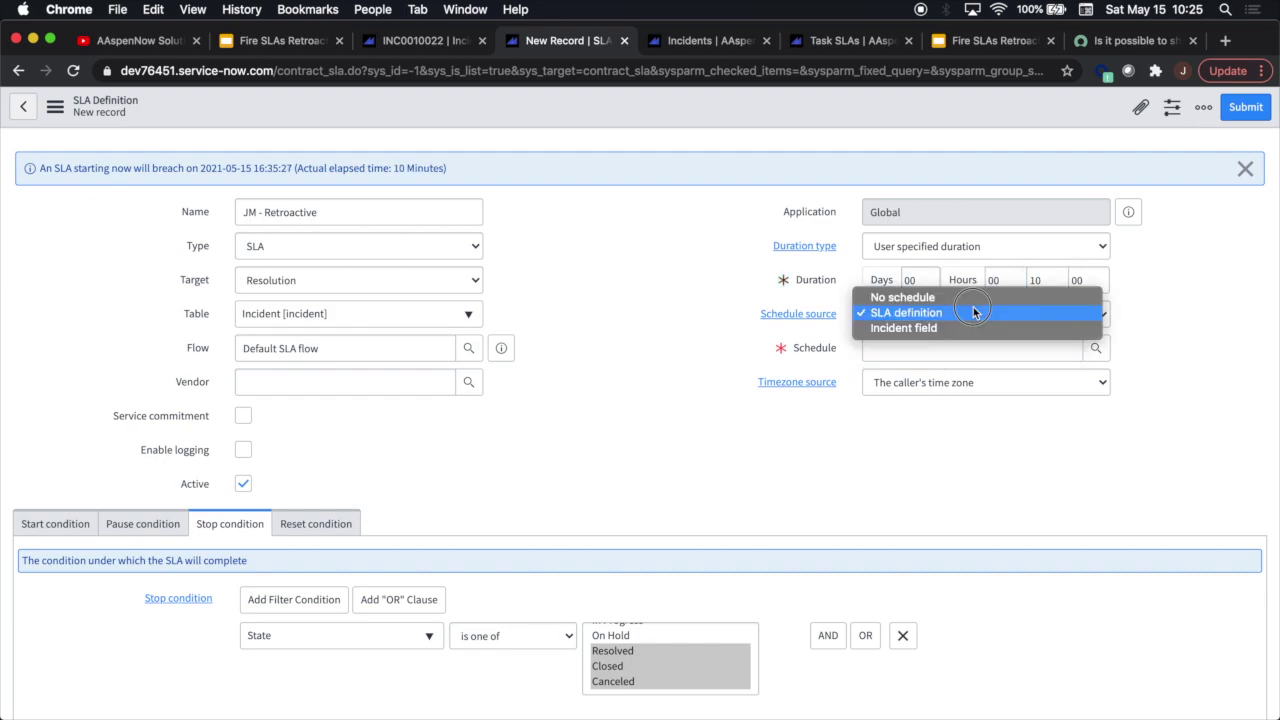
click(960, 297)
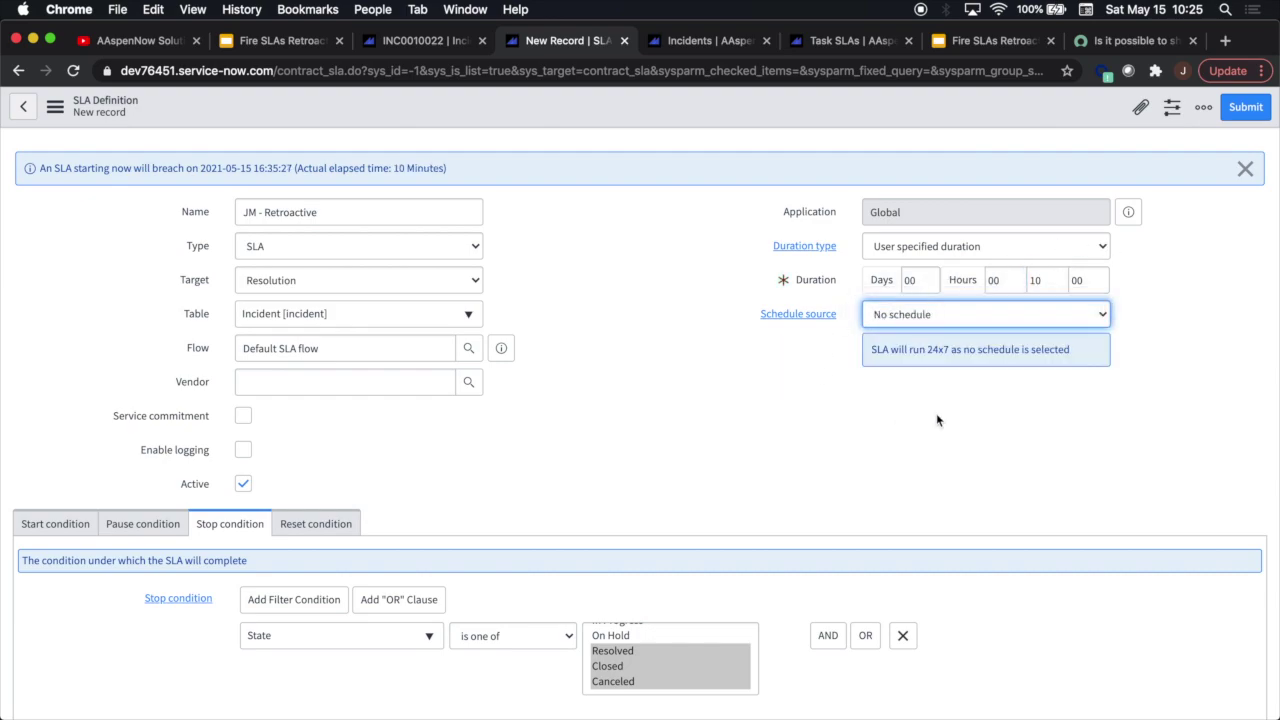
click(241, 348)
click(55, 106)
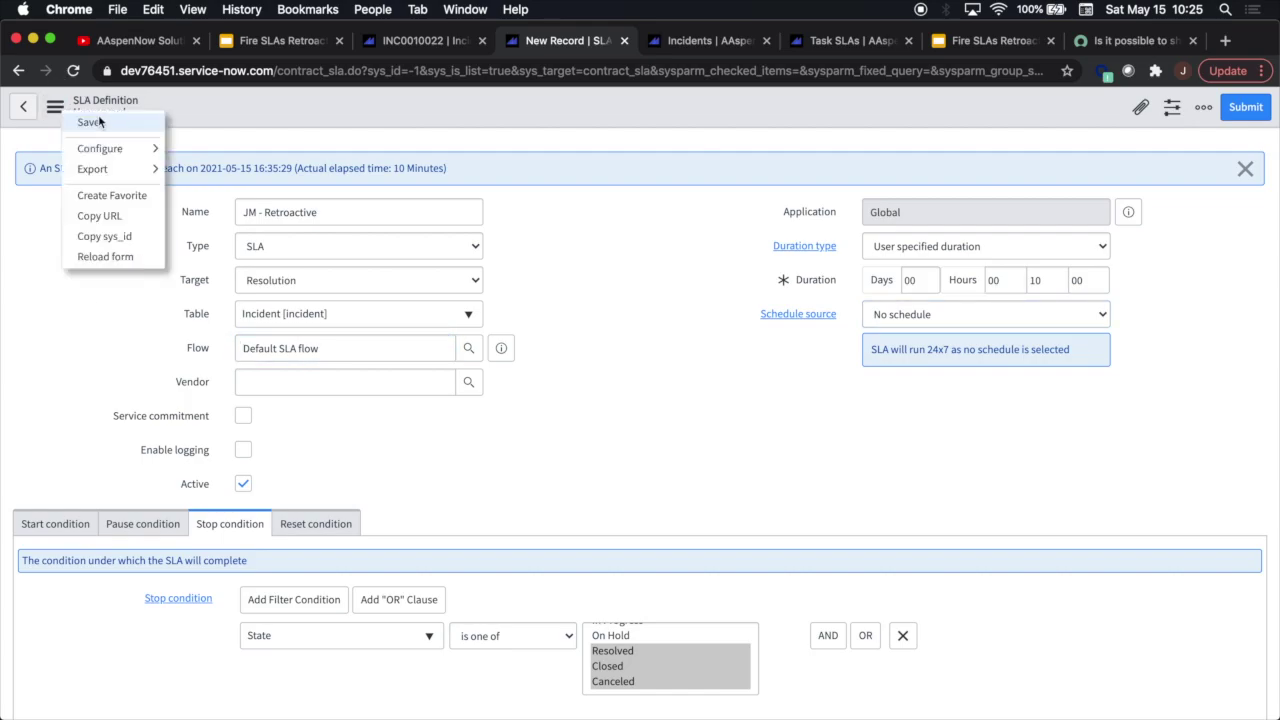
click(89, 122)
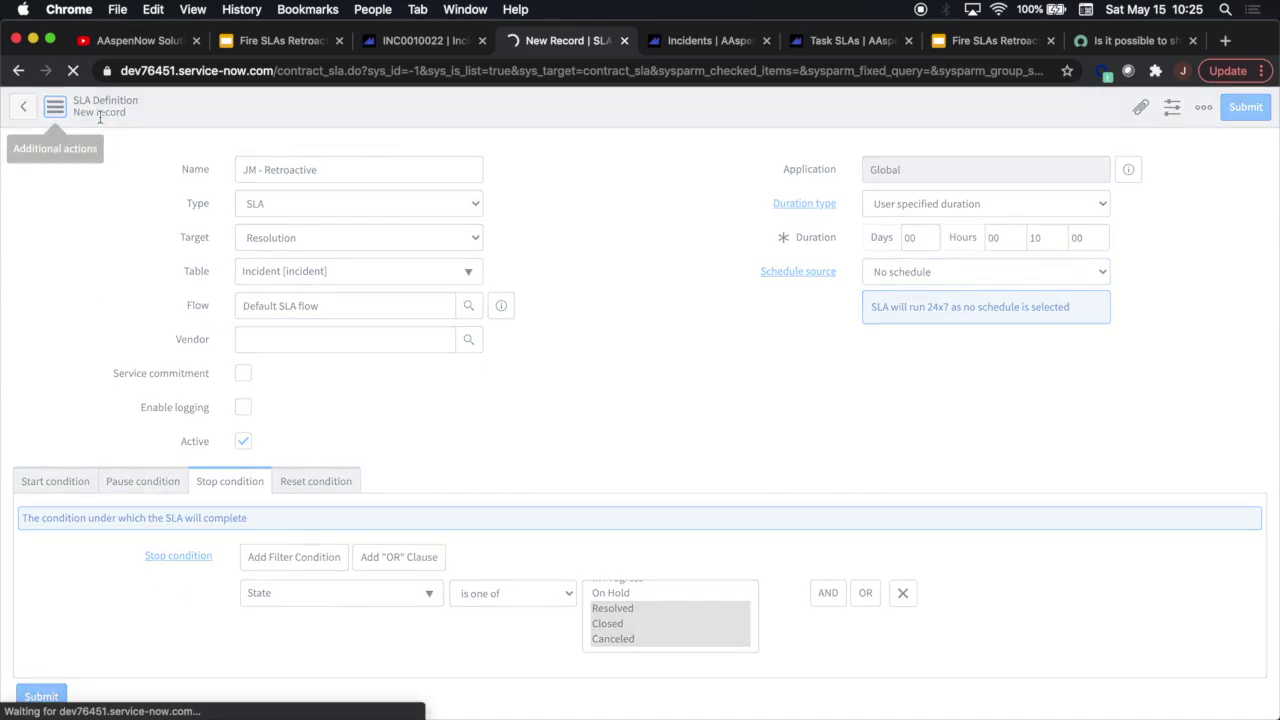
Step: Refresh the filtered incident list and the Task SLAs list to check for newly attached SLAs
click(677, 40)
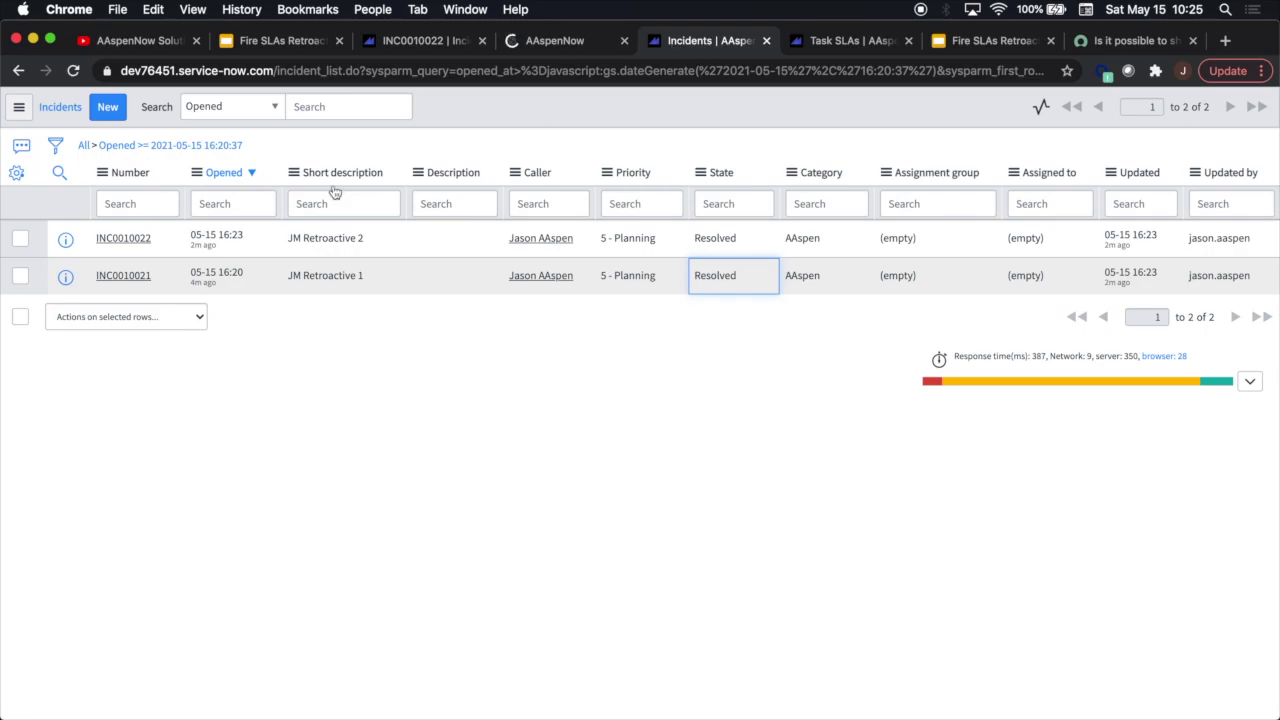
click(73, 71)
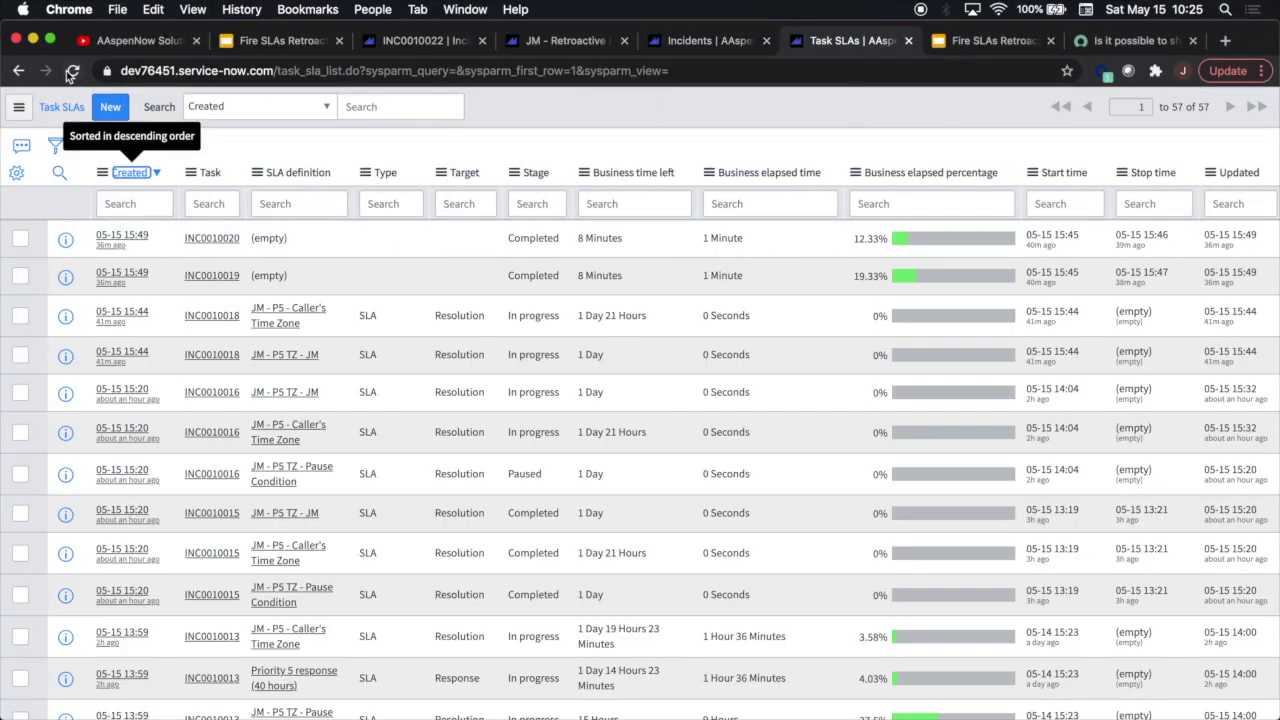
click(72, 72)
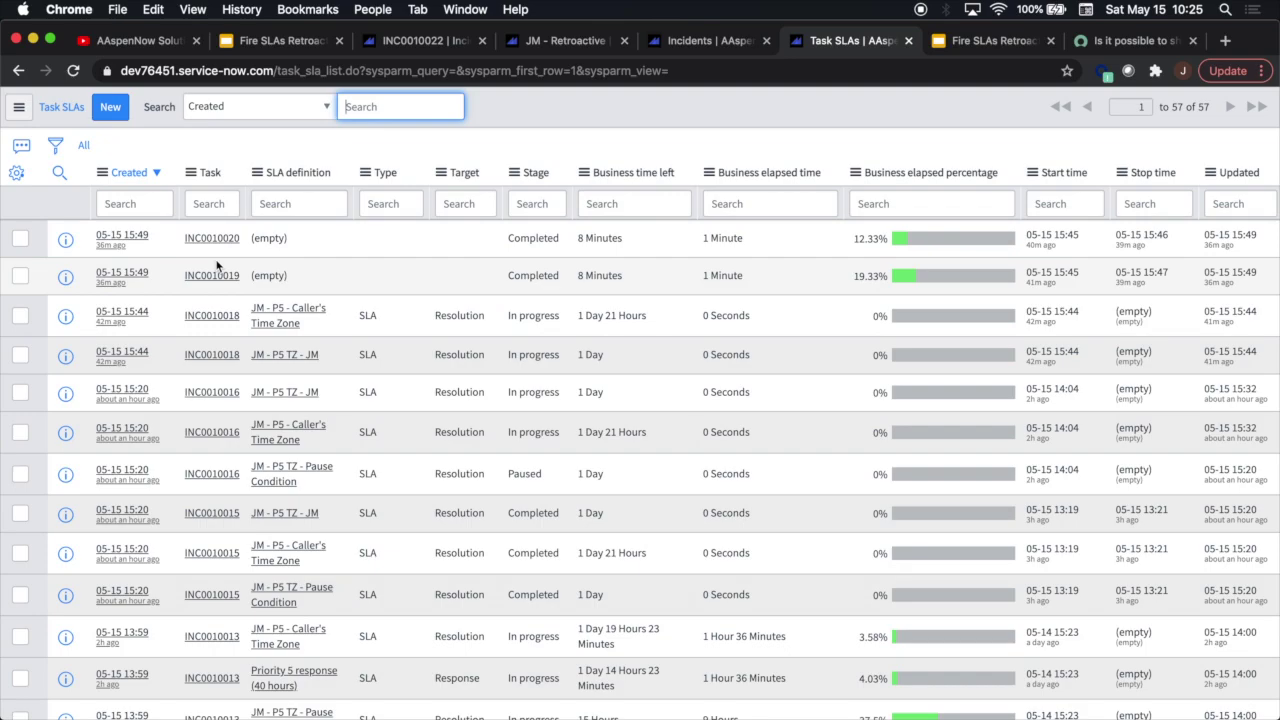
Step: Open both JM Retroactive incidents in separate browser tabs and examine the Task SLAs related list of each
click(700, 40)
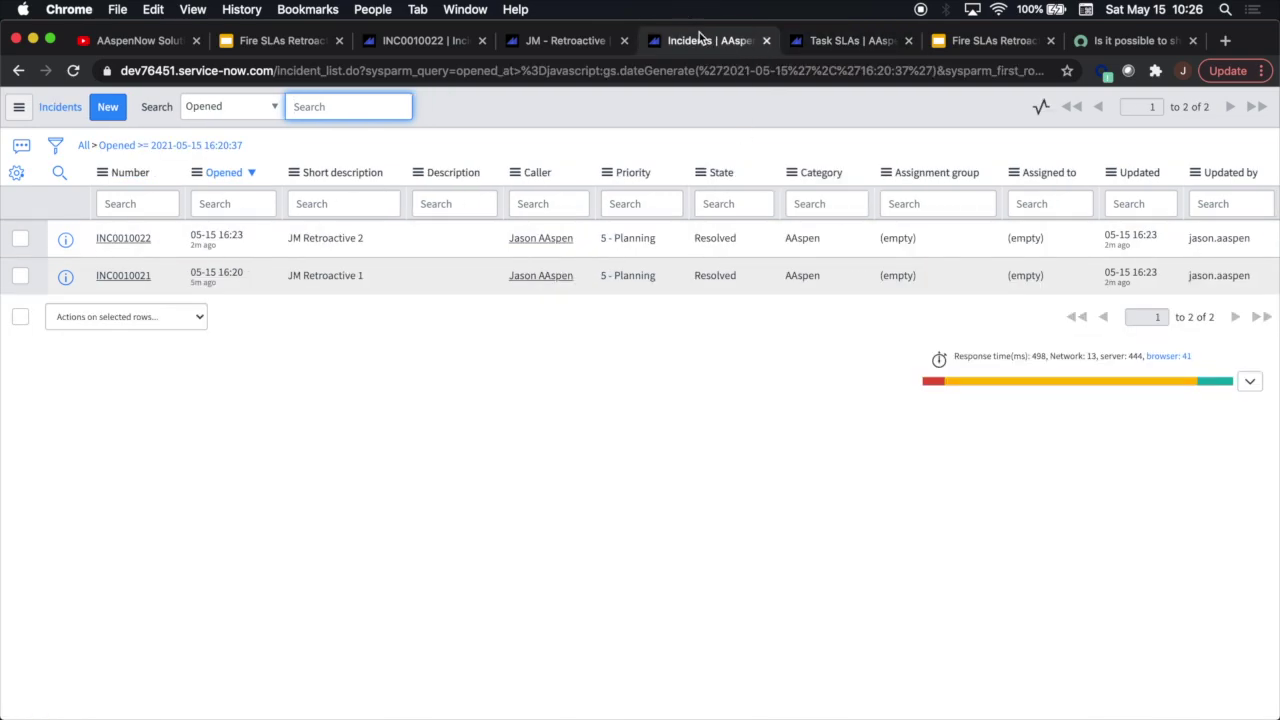
super+click(120, 240)
super+click(135, 277)
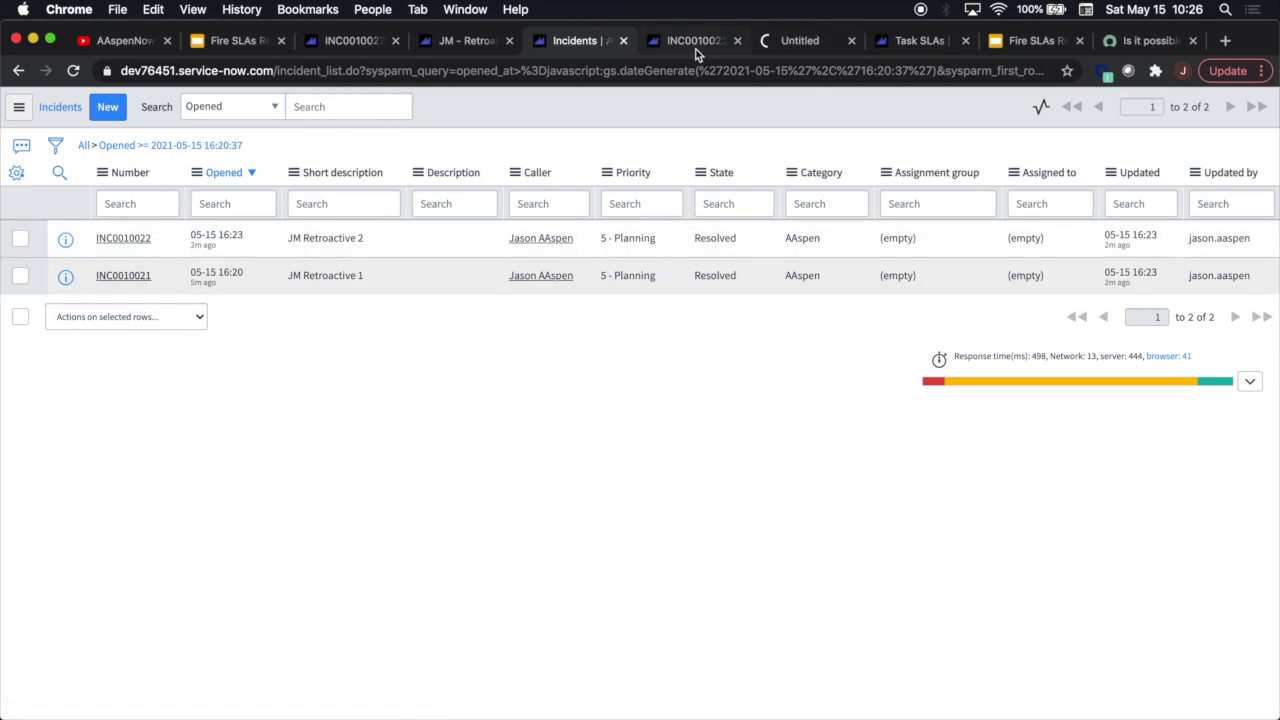
click(697, 45)
scroll(122, 507, down, 5)
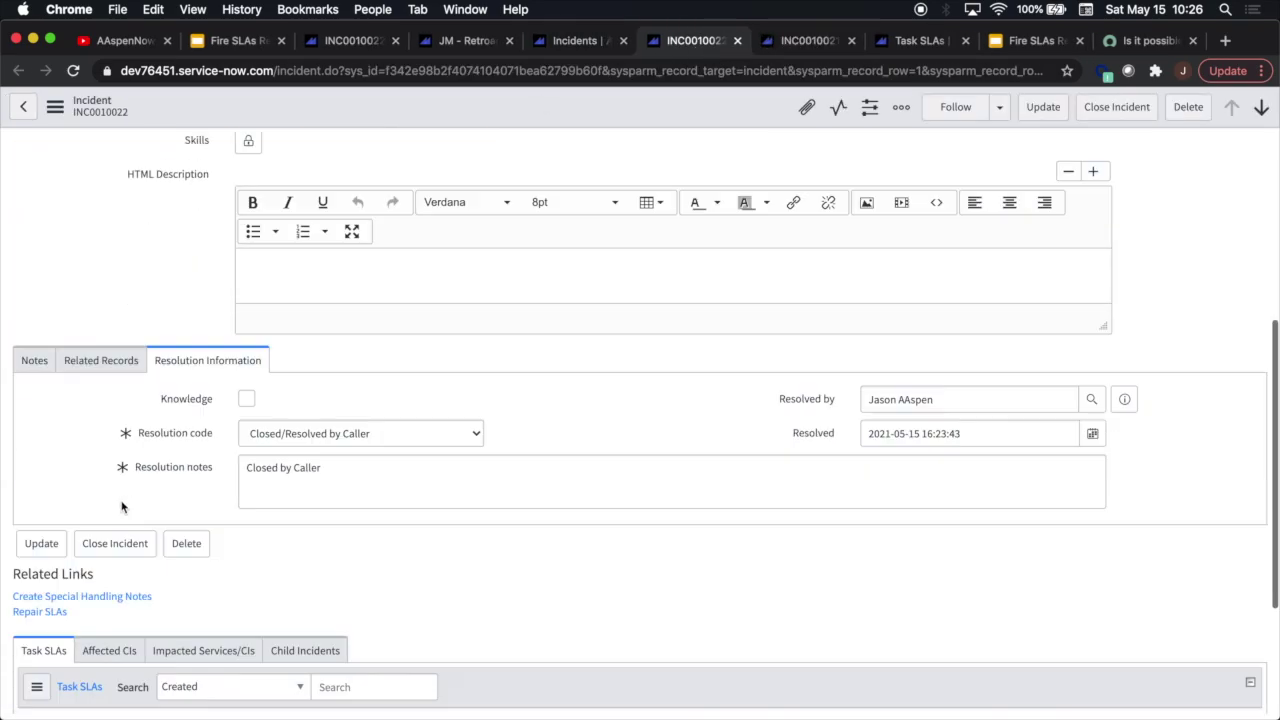
scroll(122, 507, down, 3)
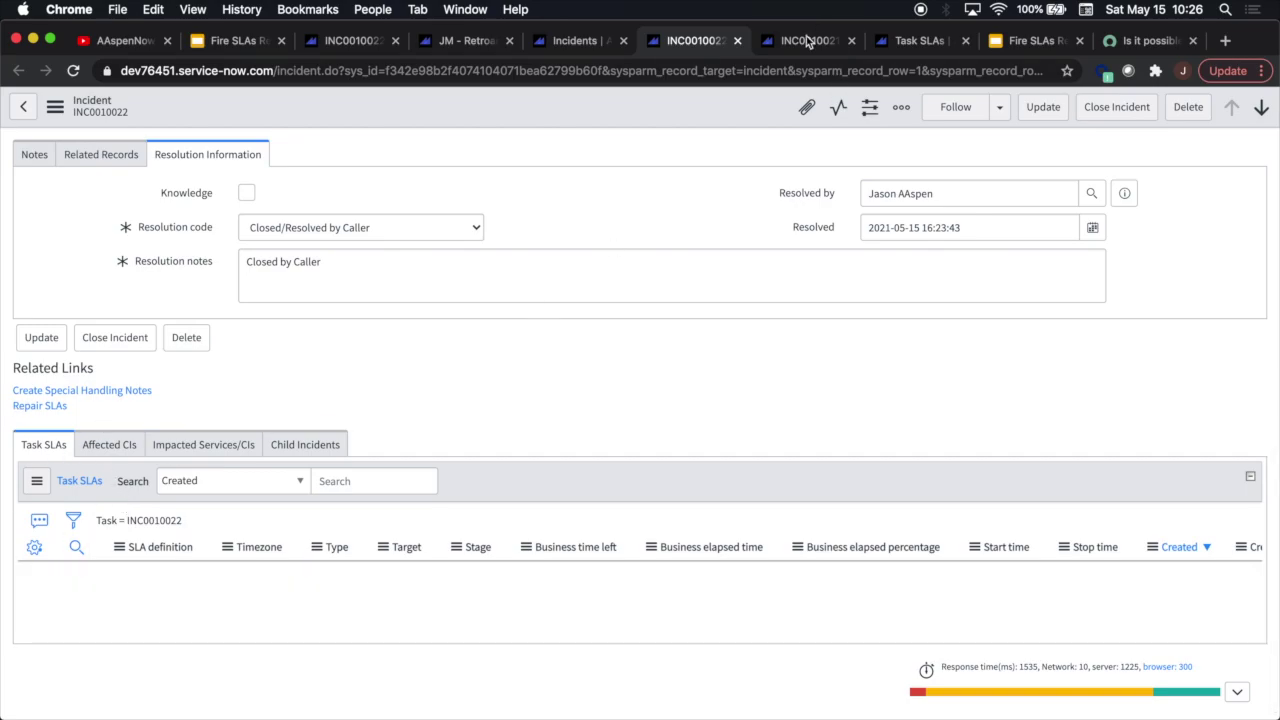
click(808, 40)
scroll(190, 595, down, 8)
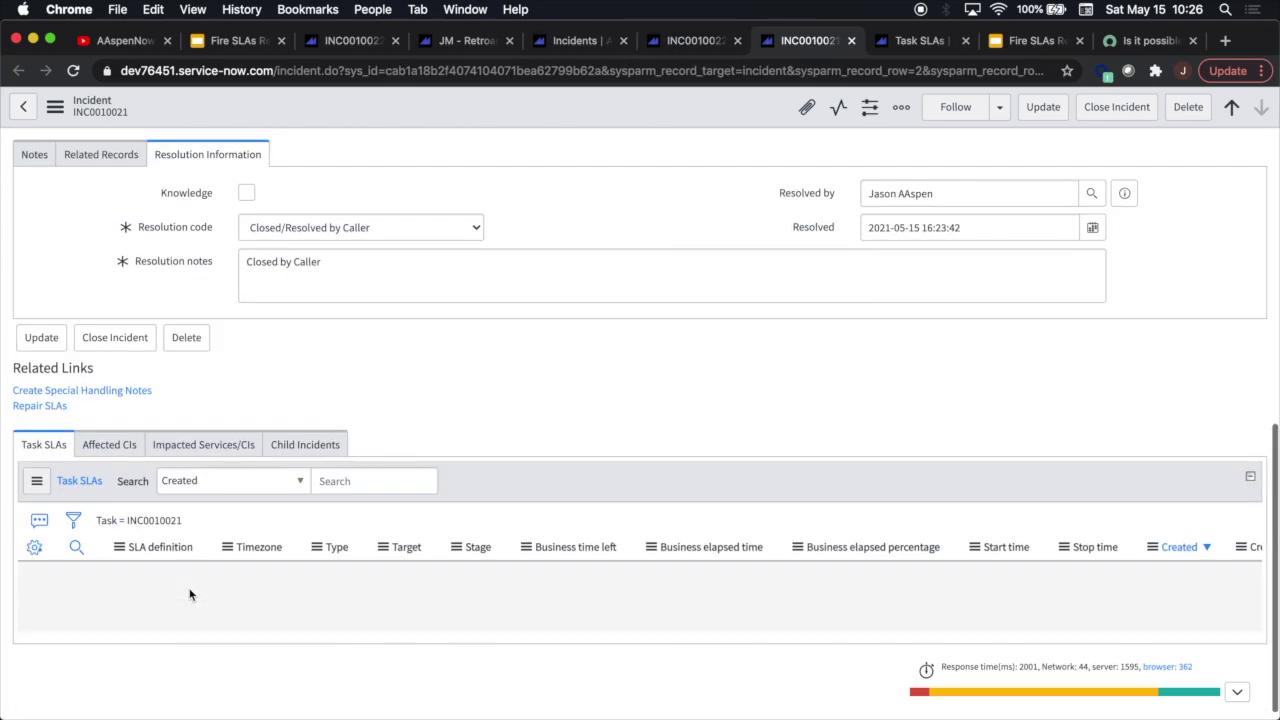
Step: Run Repair SLAs on both JM Retroactive incidents from the incident list, confirm it, and open the repair log
click(541, 48)
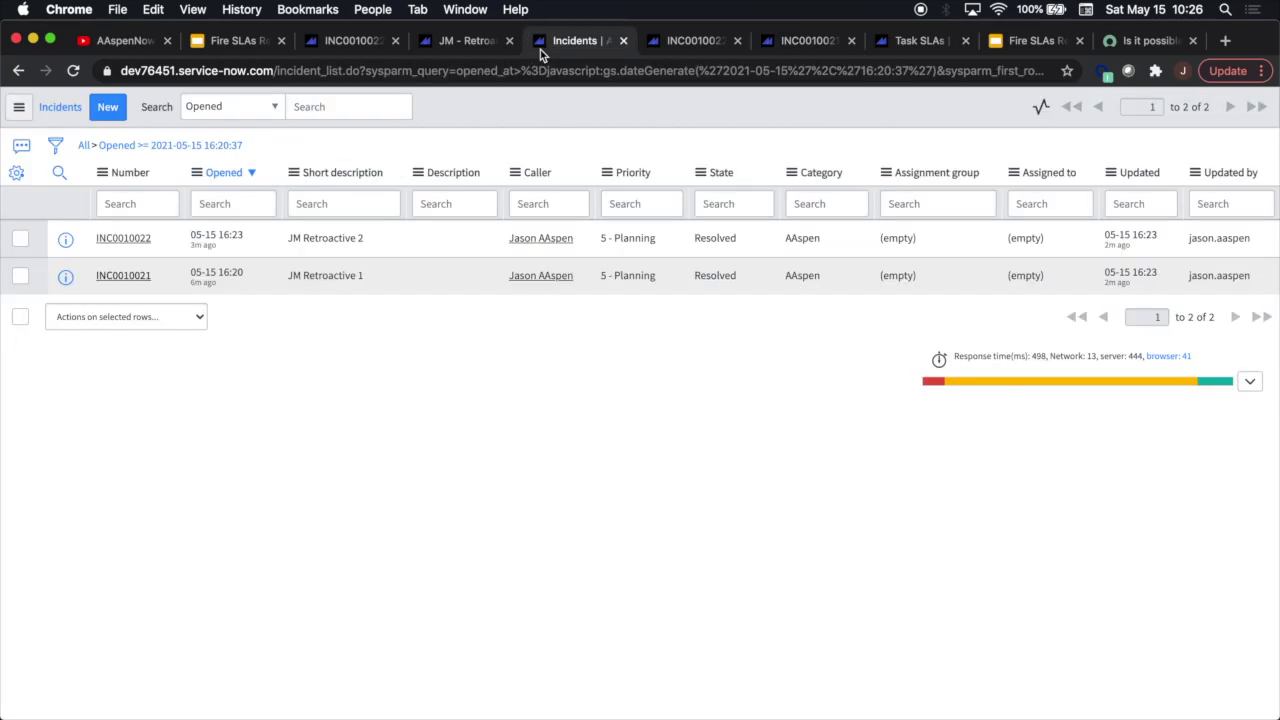
click(20, 317)
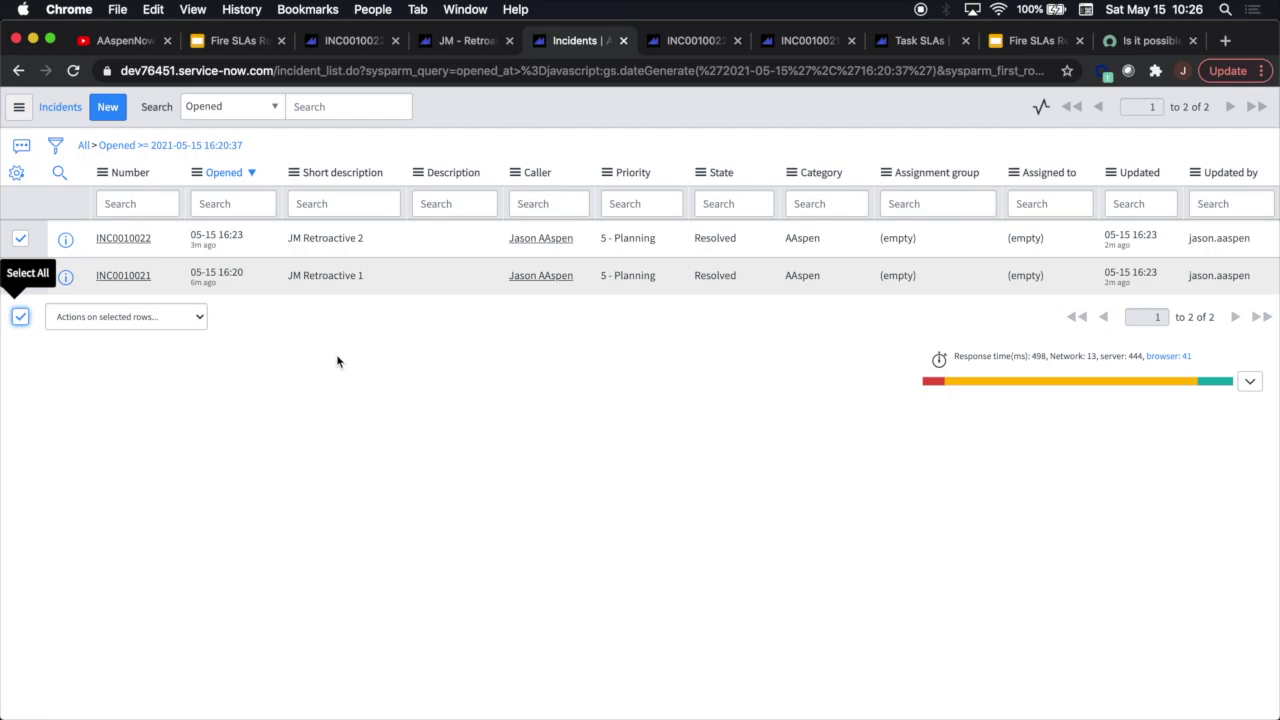
click(136, 317)
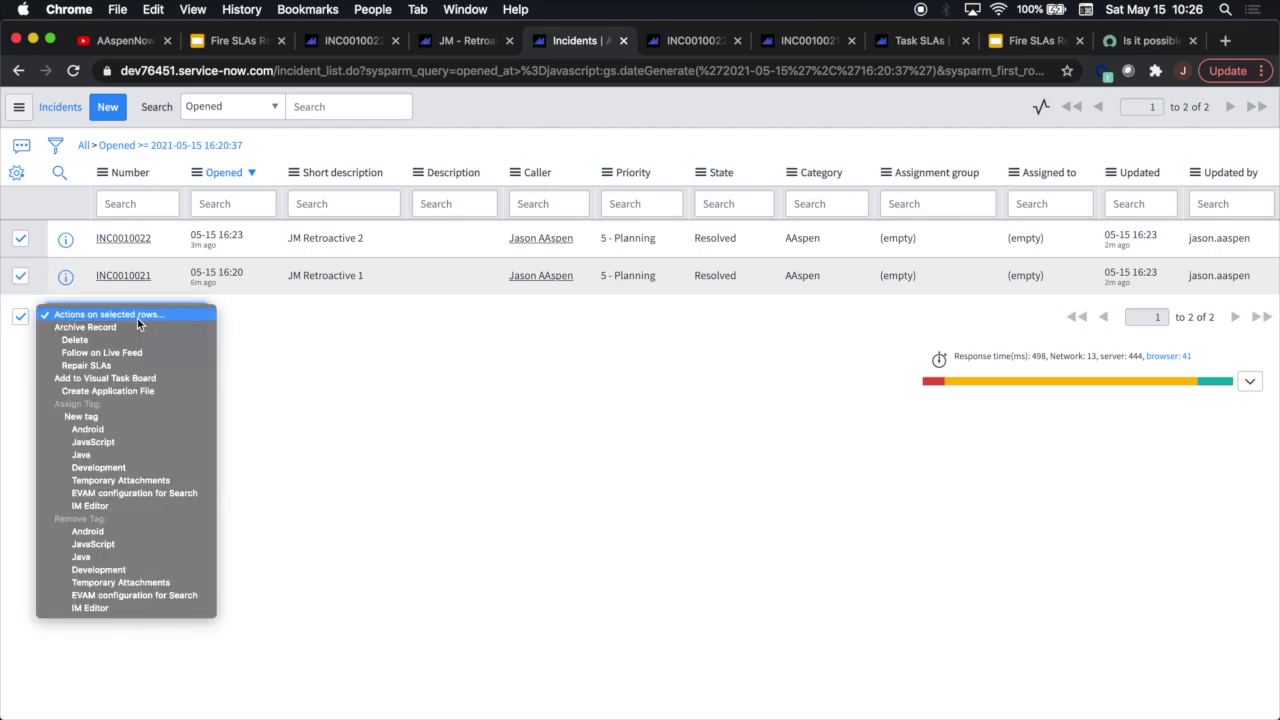
click(133, 366)
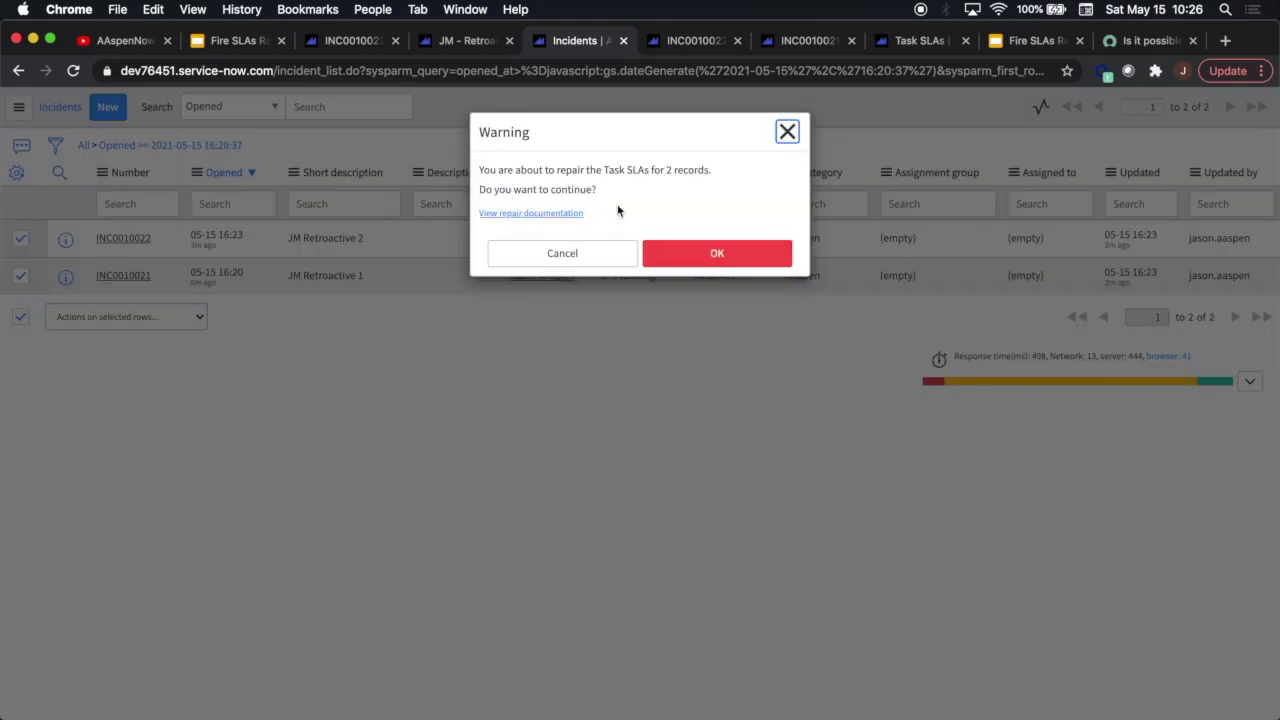
click(705, 250)
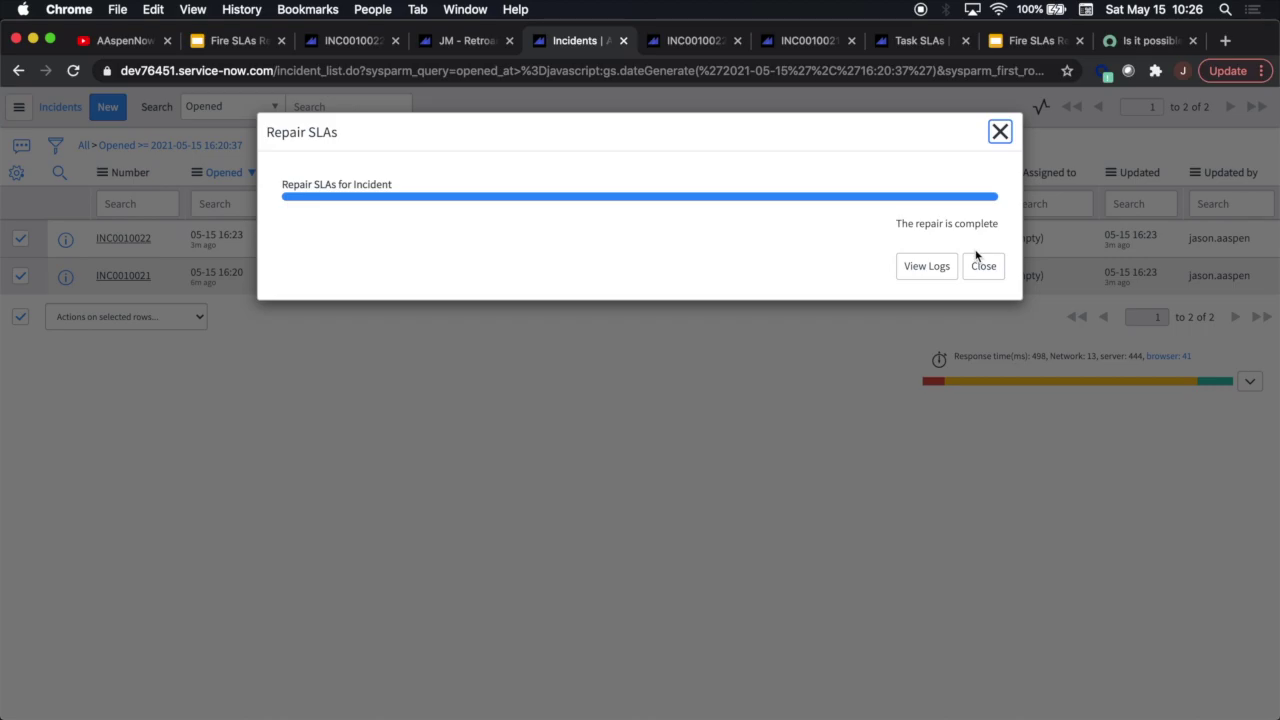
click(927, 275)
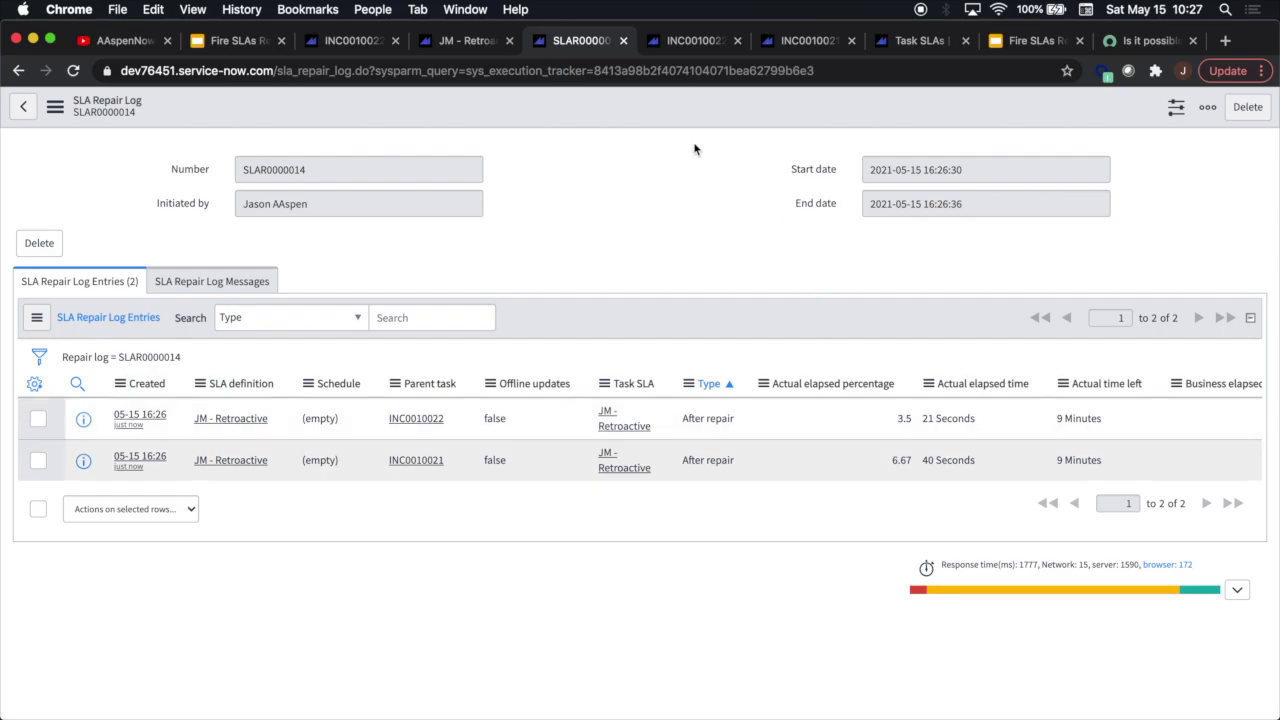
Step: Reload both JM Retroactive incident records and check the Task SLAs related list of JM Retroactive 1
click(700, 41)
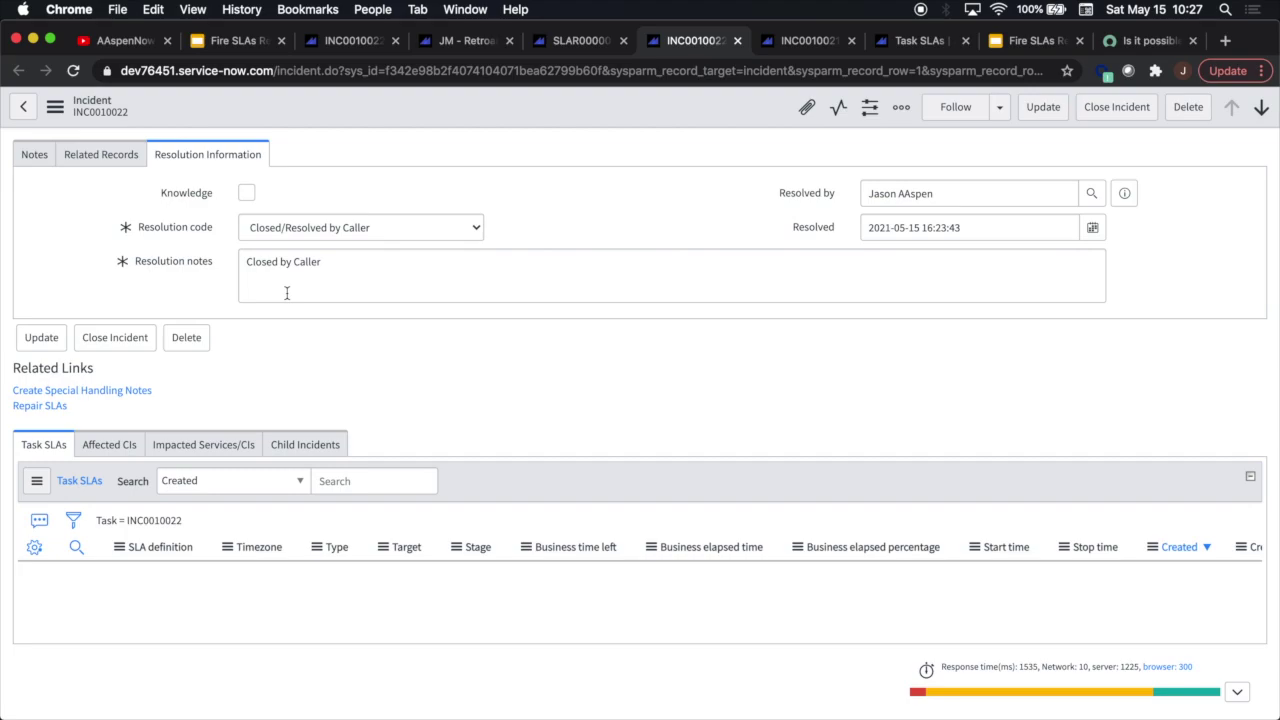
click(73, 71)
key(ctrl+Tab)
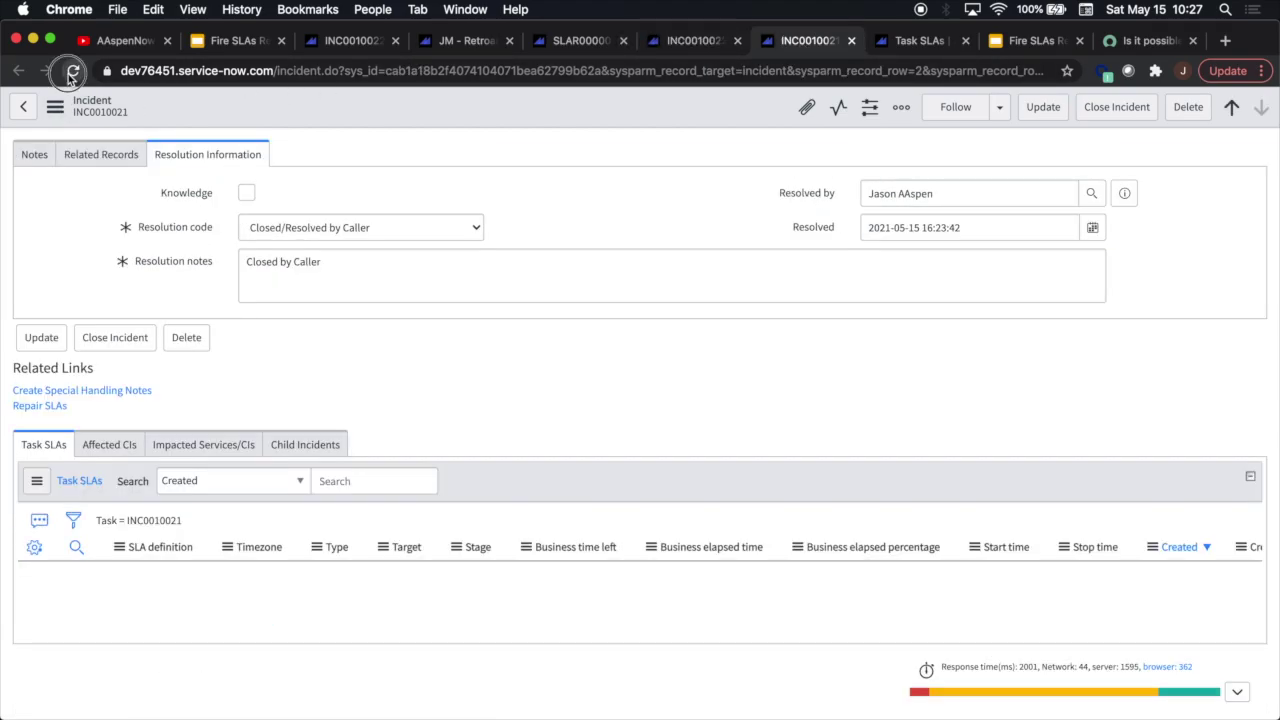
click(73, 71)
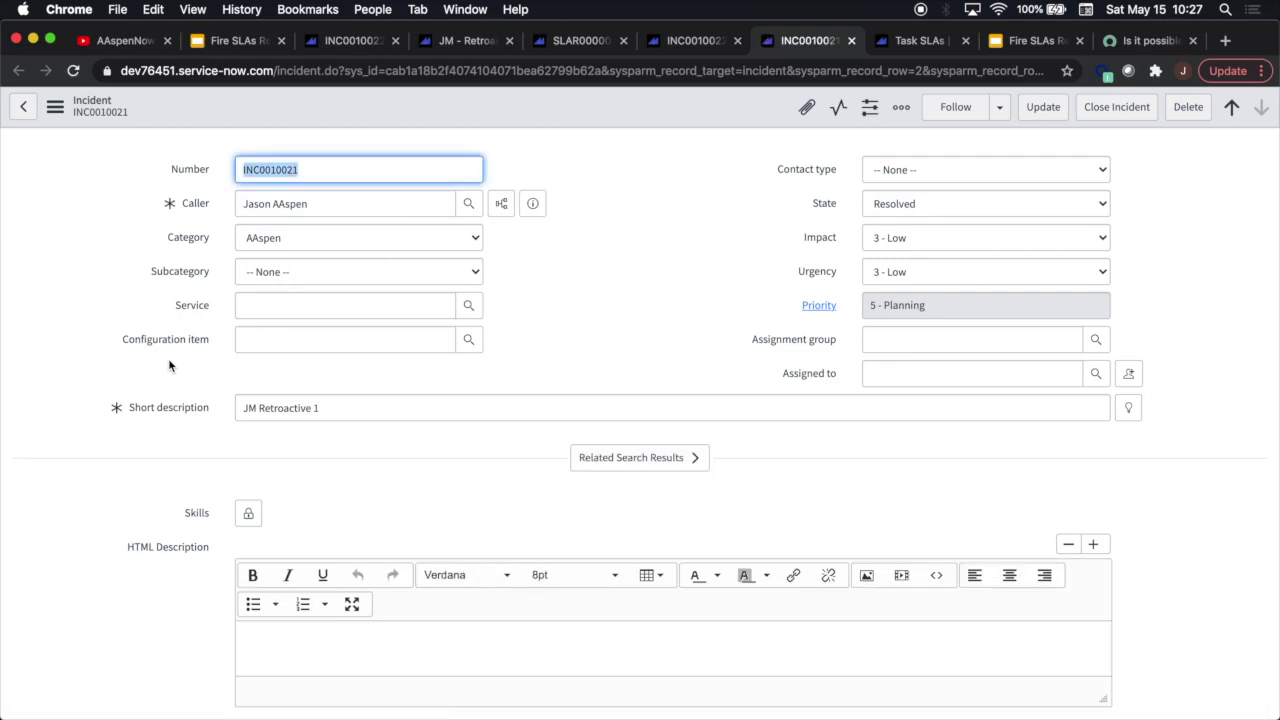
scroll(169, 363, down, 15)
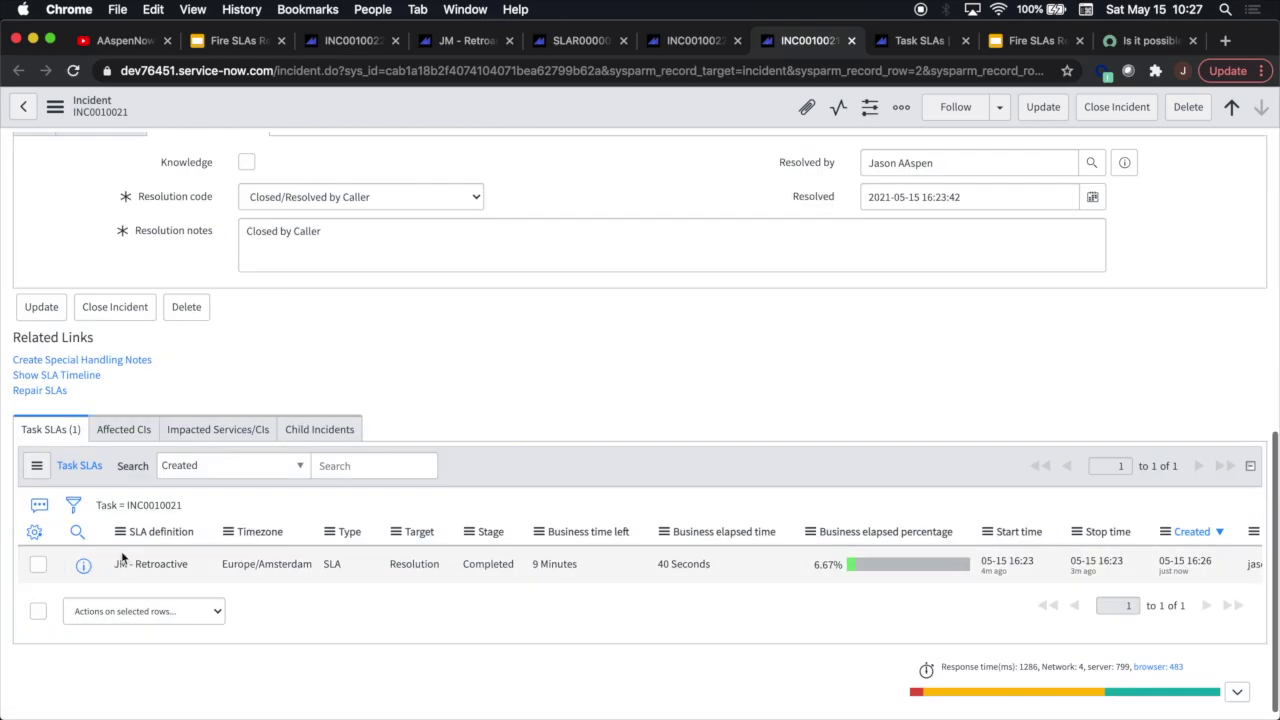
Step: Compare the JM - Retroactive task SLA's stage, elapsed time and elapsed percentage on the JM Retroactive 2 and JM Retroactive 1 incidents
click(680, 48)
scroll(137, 531, down, 15)
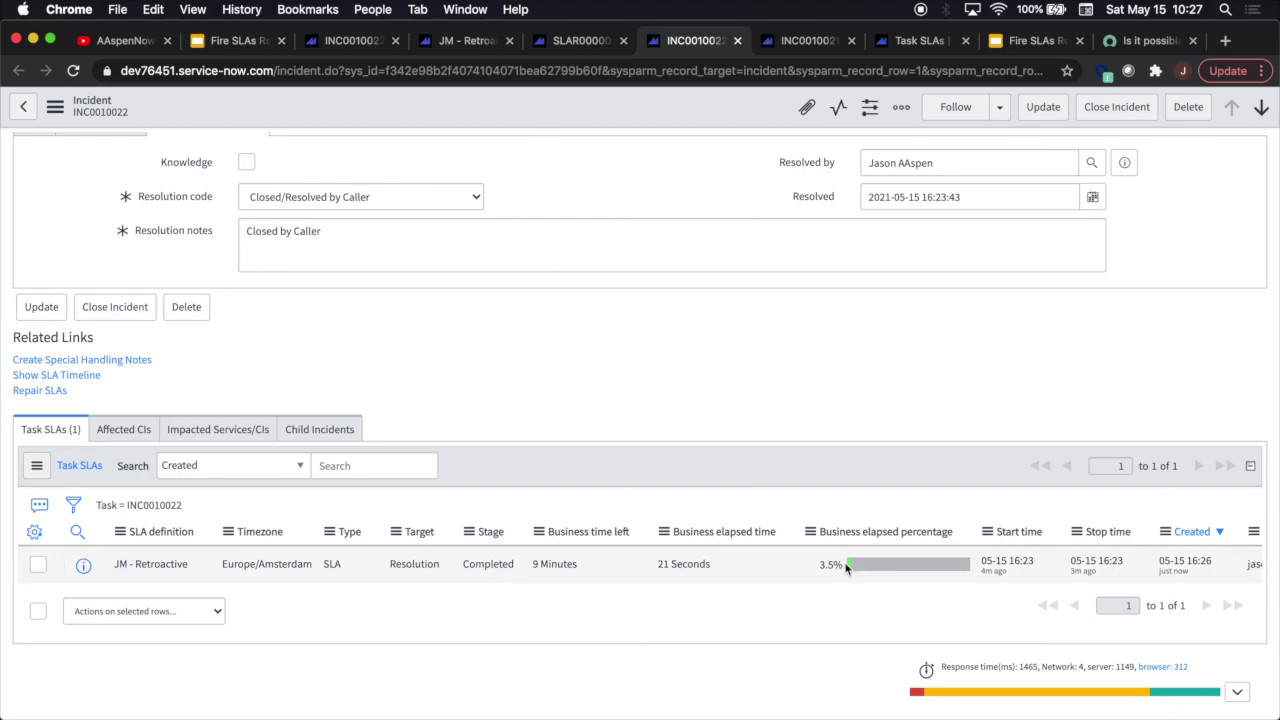
scroll(845, 568, right, 5)
scroll(845, 568, left, 5)
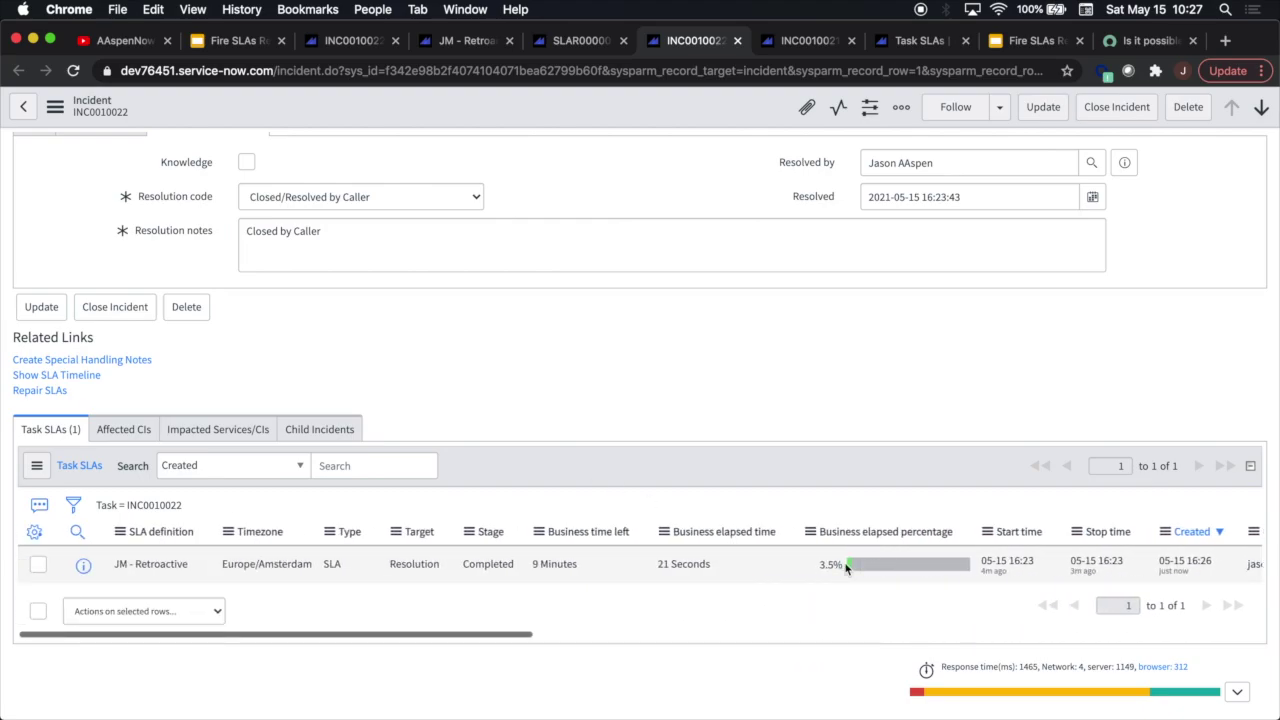
click(797, 44)
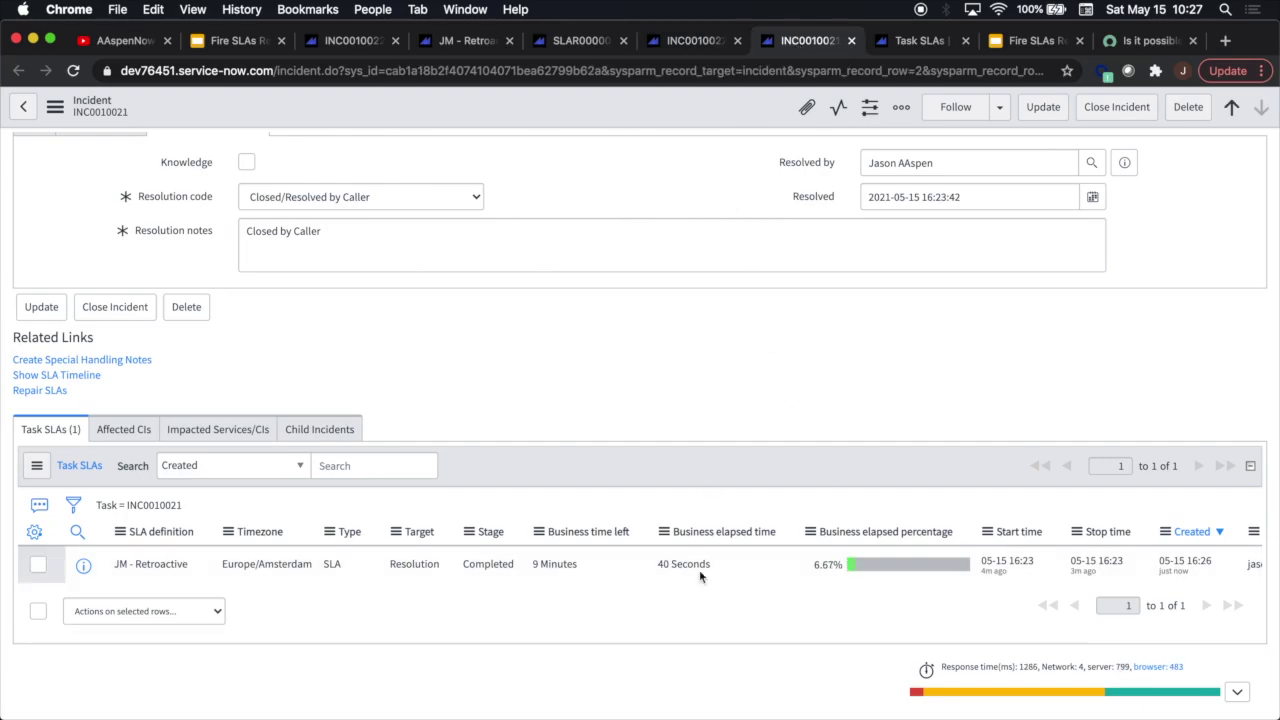
scroll(785, 452, up, 2)
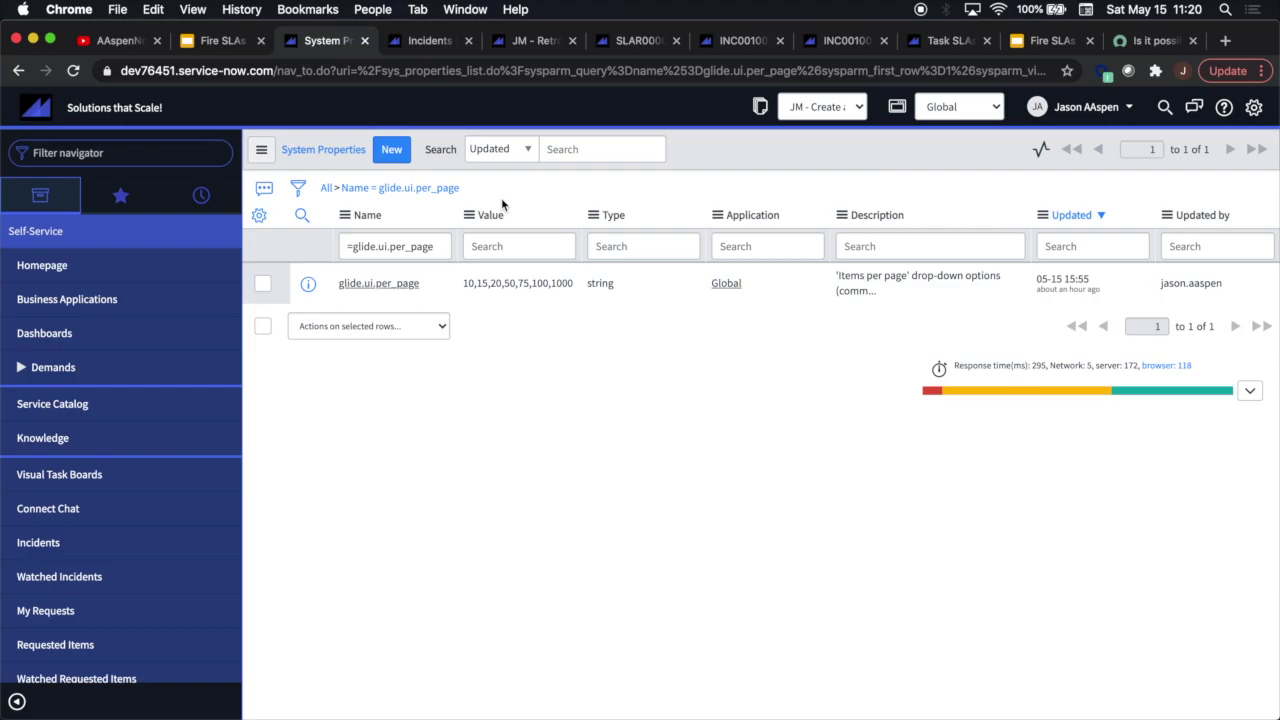
Step: Clear the incident list filter, select all incidents on the page, and show the actions for selected rows, including Repair SLAs
click(422, 40)
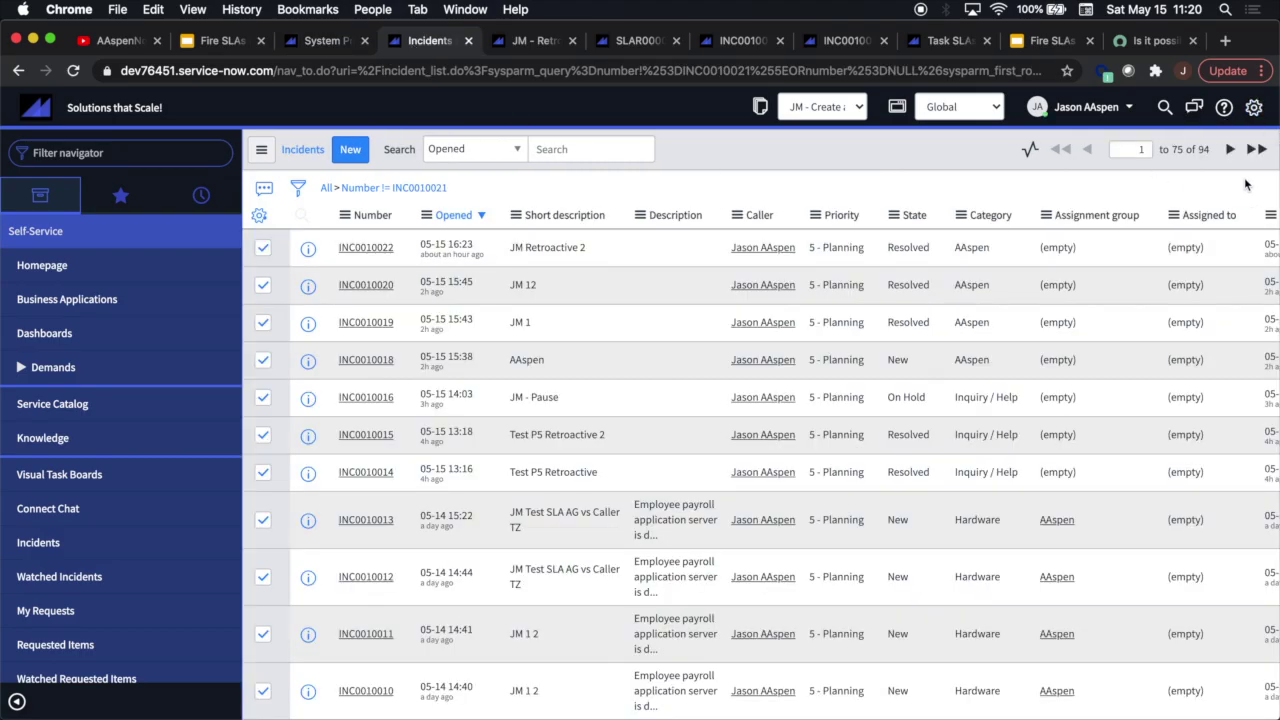
click(326, 188)
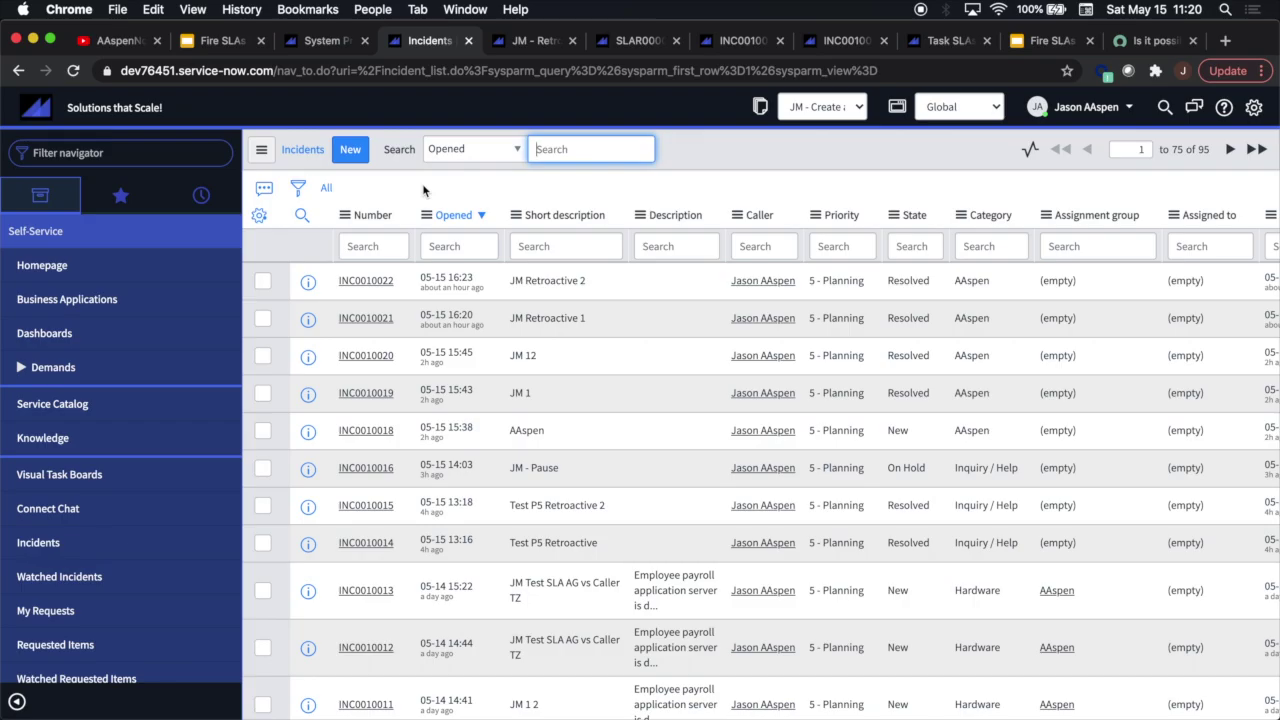
scroll(423, 191, down, 10)
scroll(425, 186, down, 5)
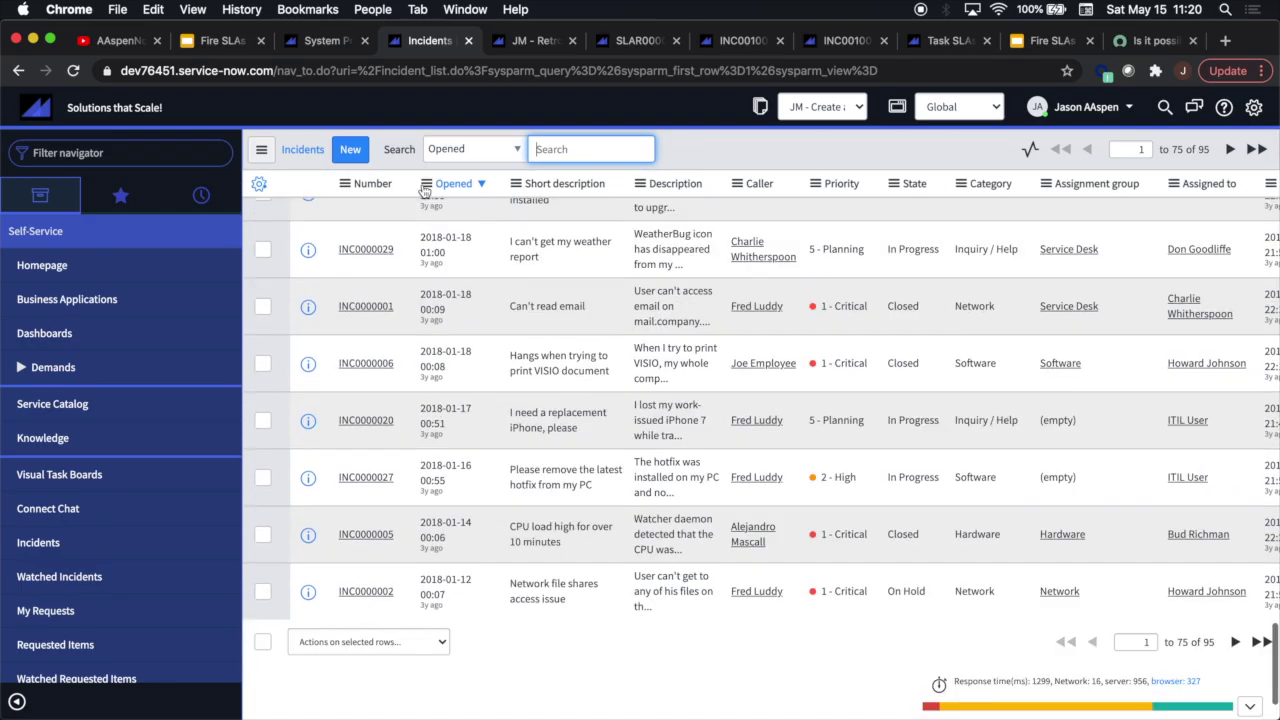
click(262, 641)
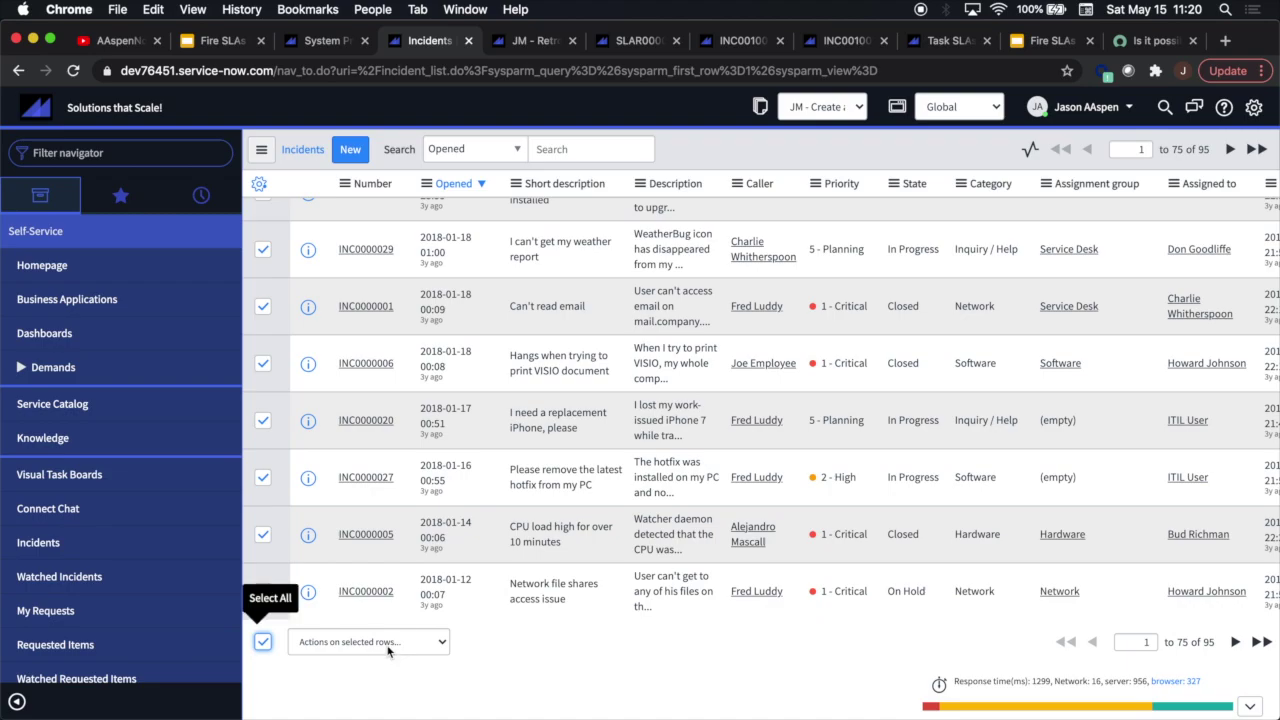
click(387, 645)
click(385, 692)
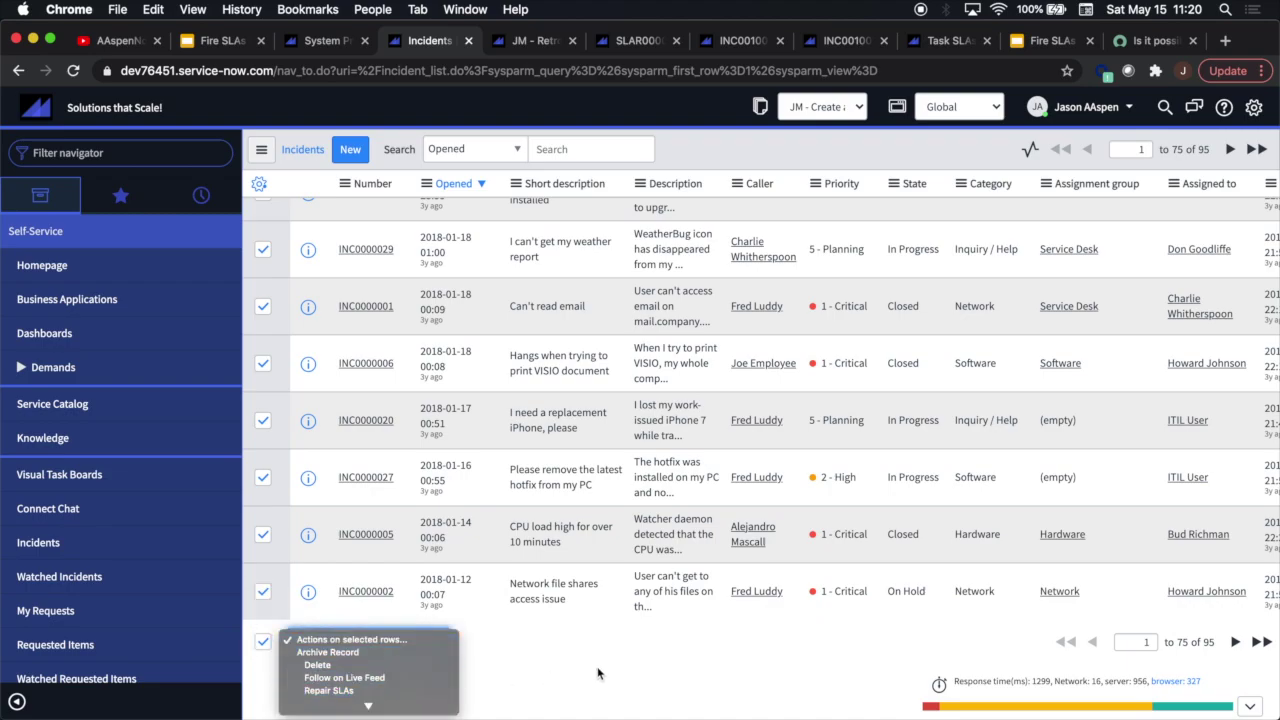
Step: Examine the incident list's rows-per-page options and the glide.ui.per_page system property that defines them, and return to the incident list
click(262, 152)
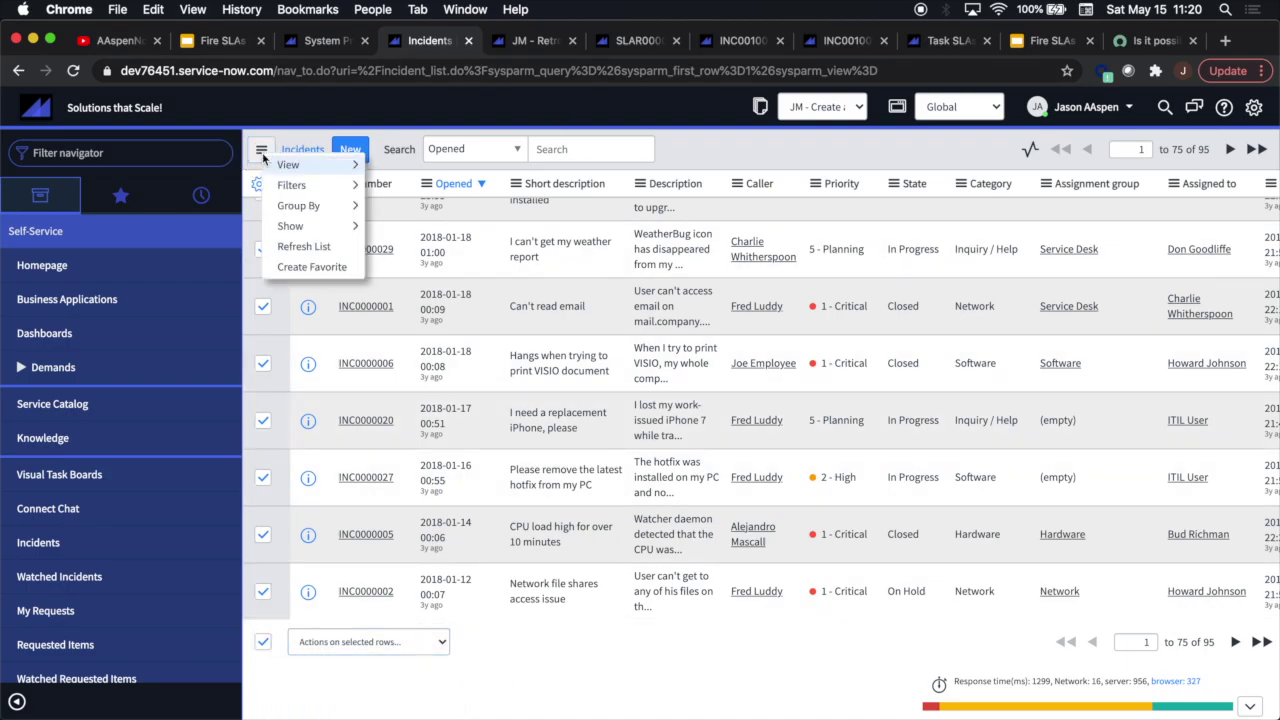
mouse_move(289, 230)
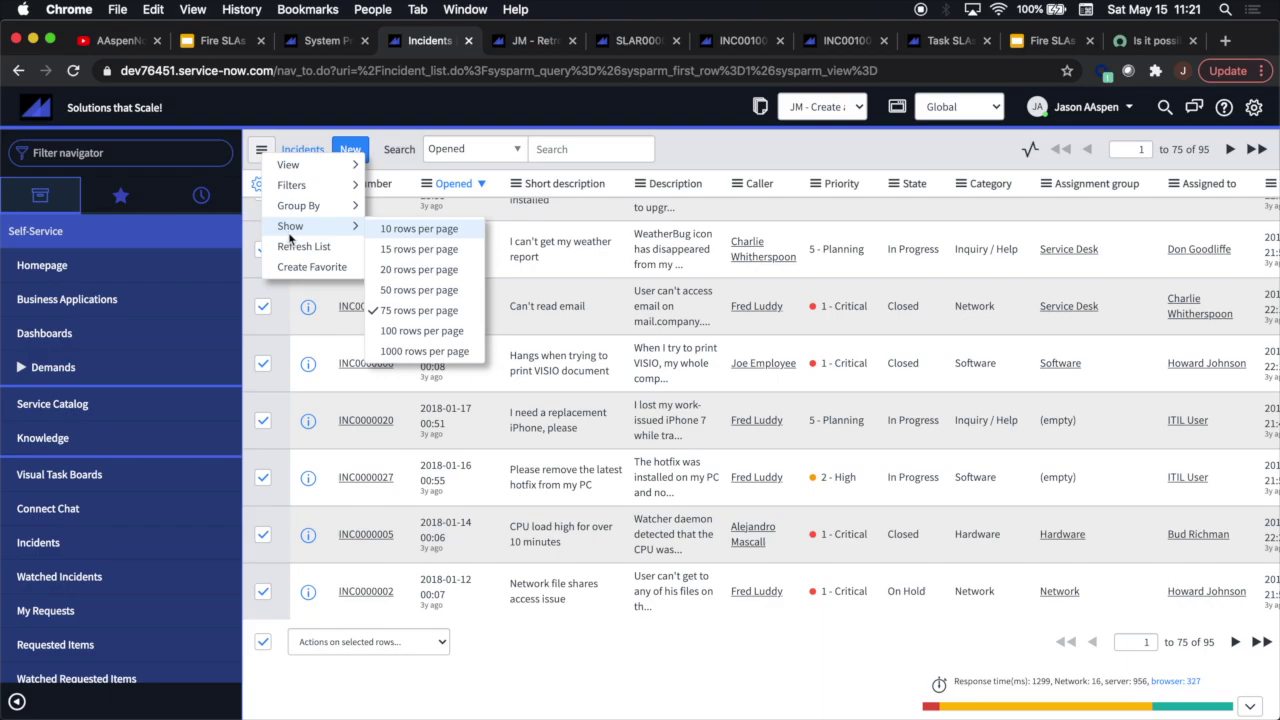
click(330, 40)
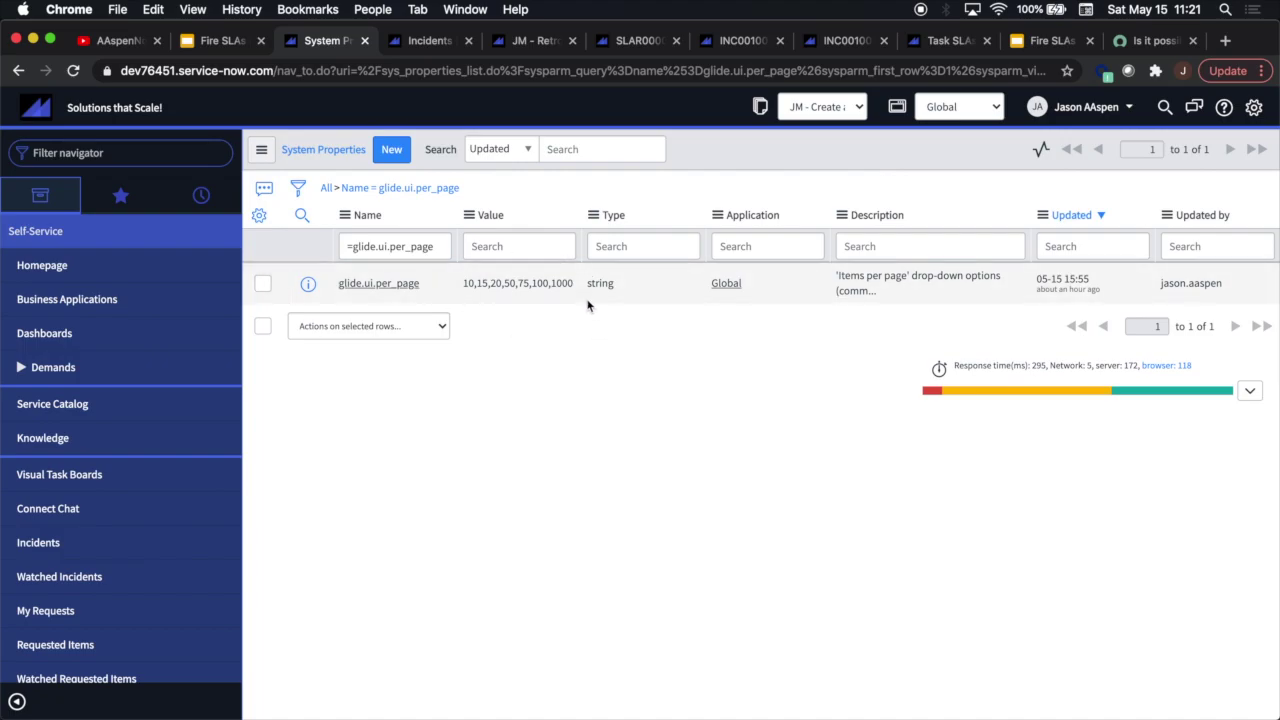
click(428, 42)
click(718, 152)
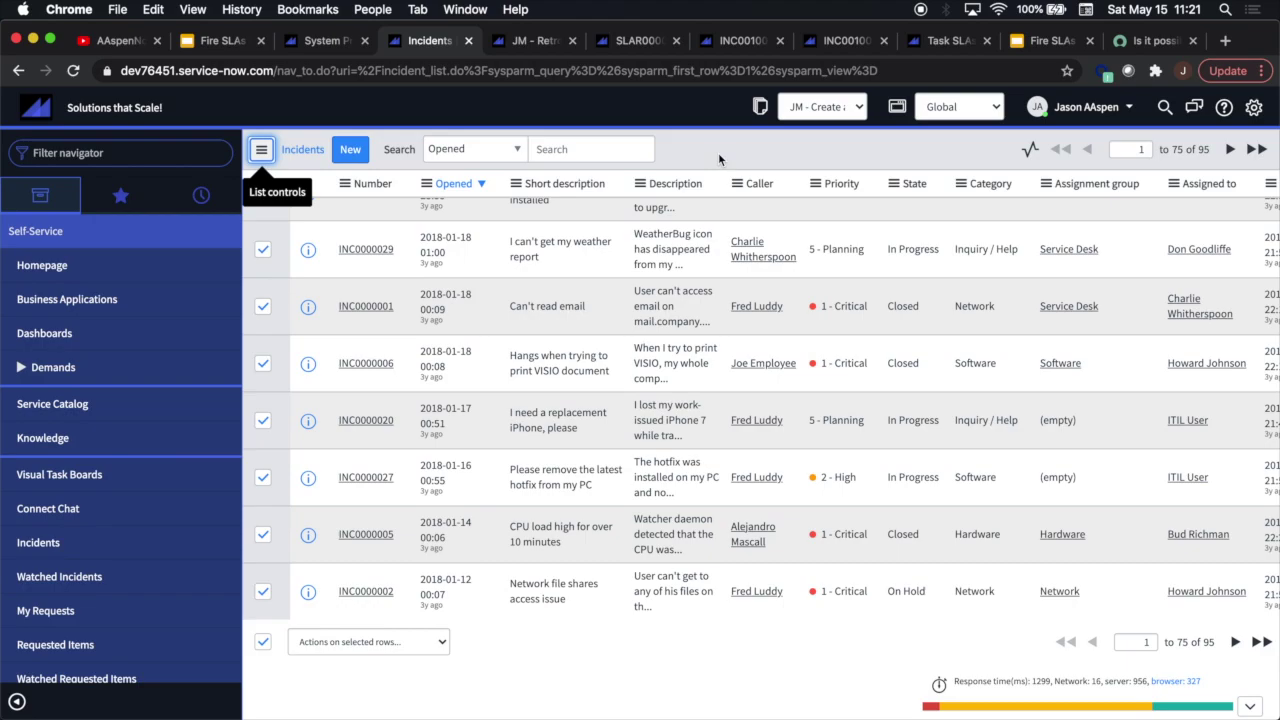
click(949, 41)
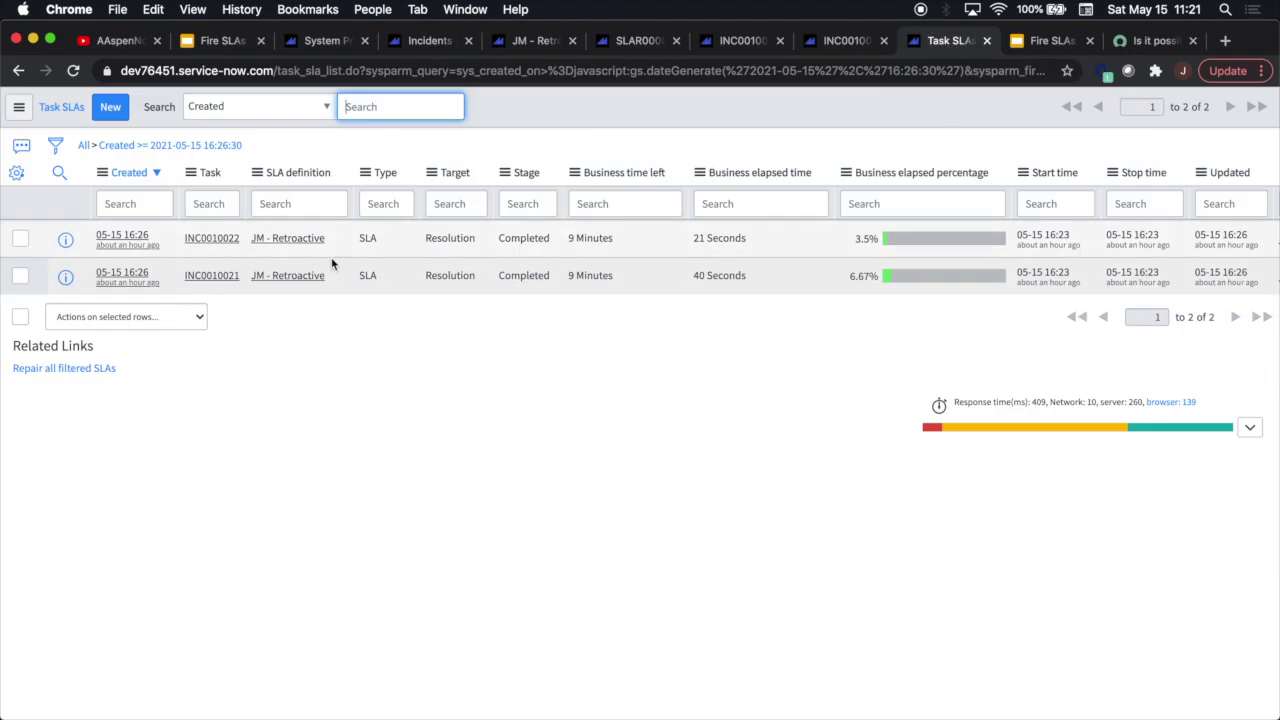
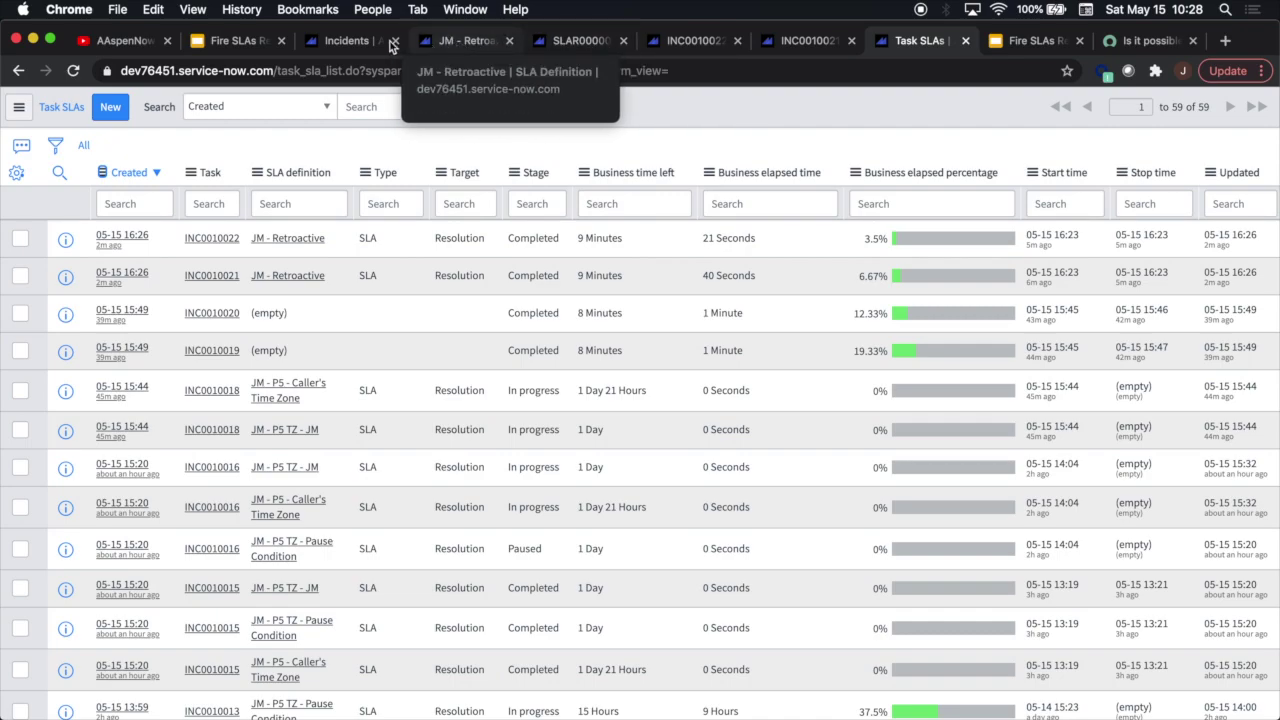
click(345, 41)
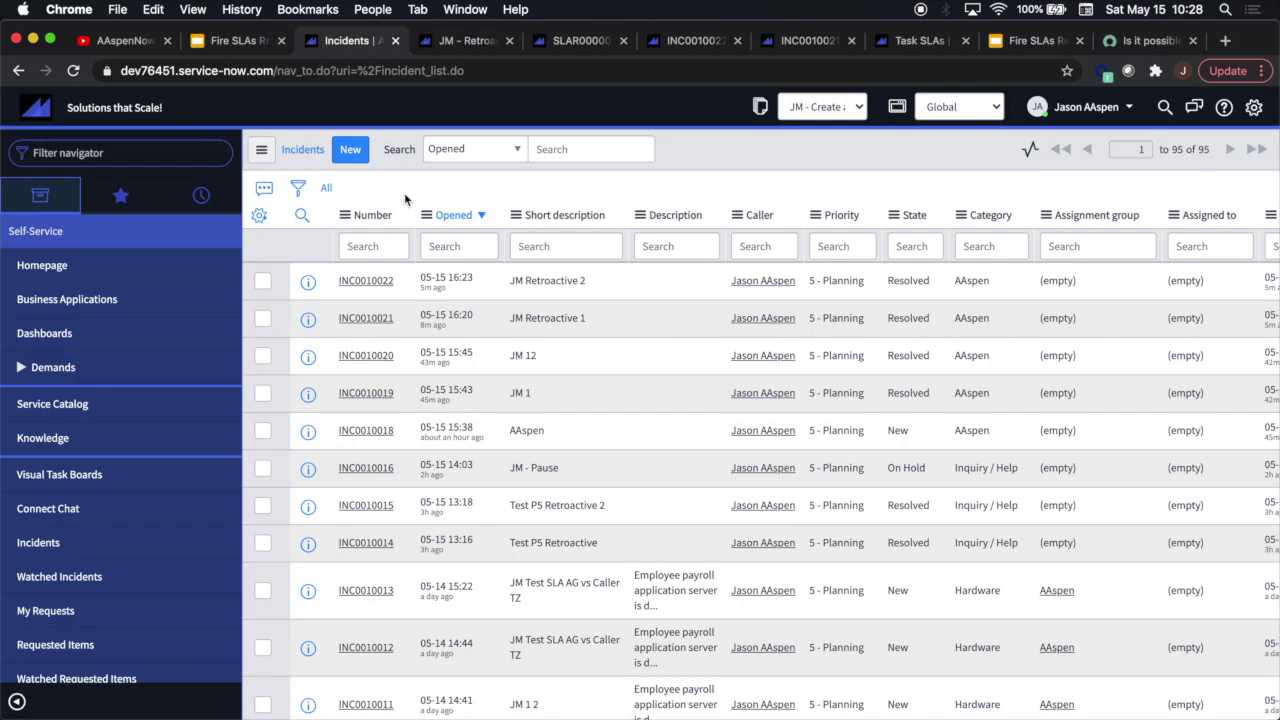
click(918, 46)
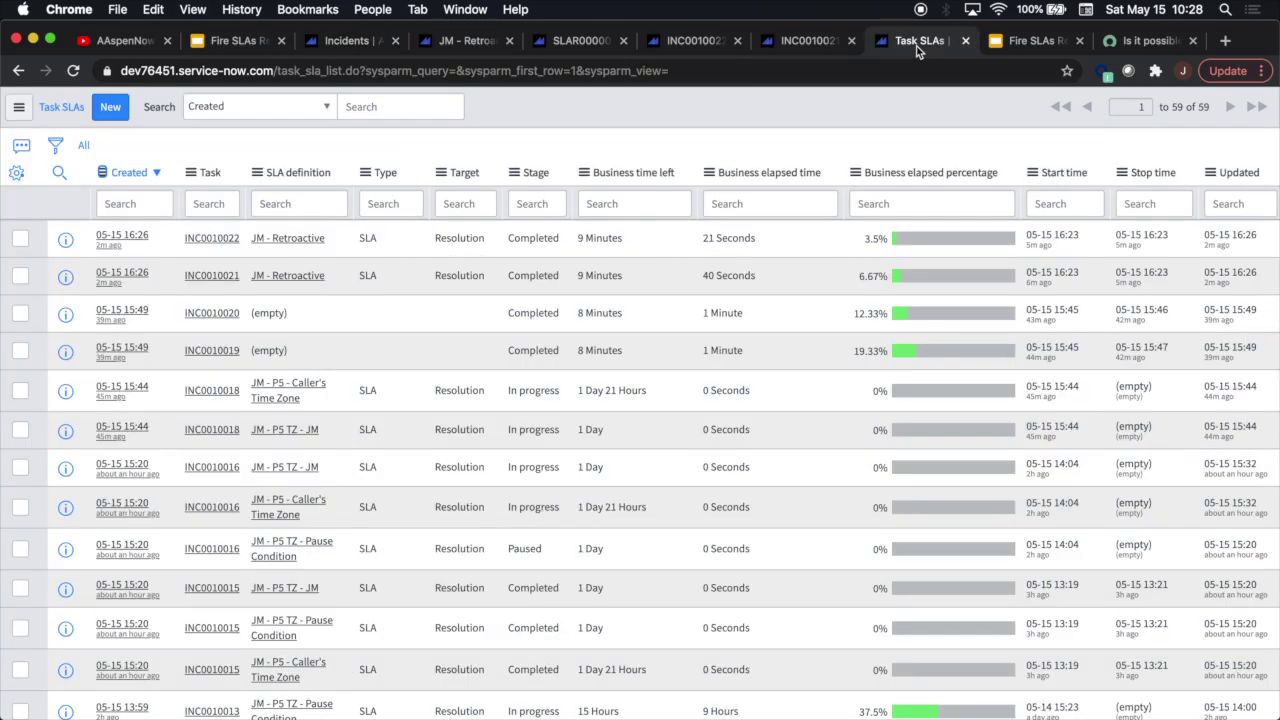
right_click(118, 278)
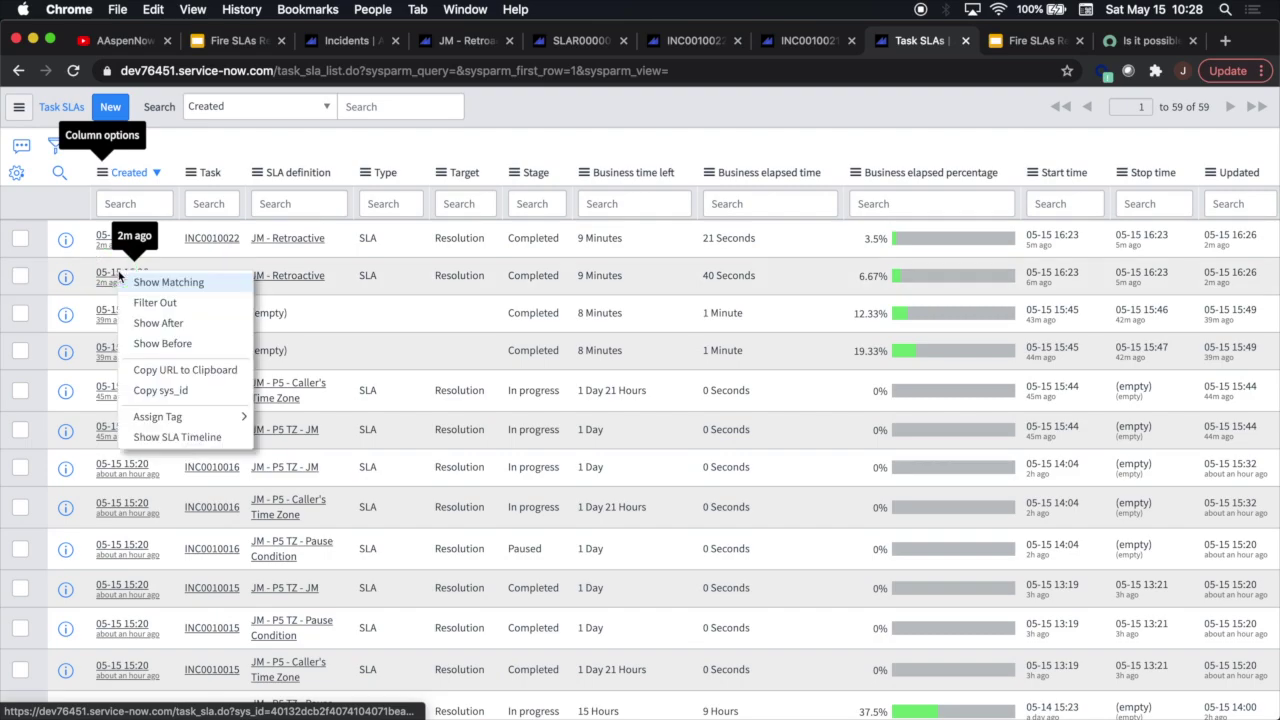
click(162, 325)
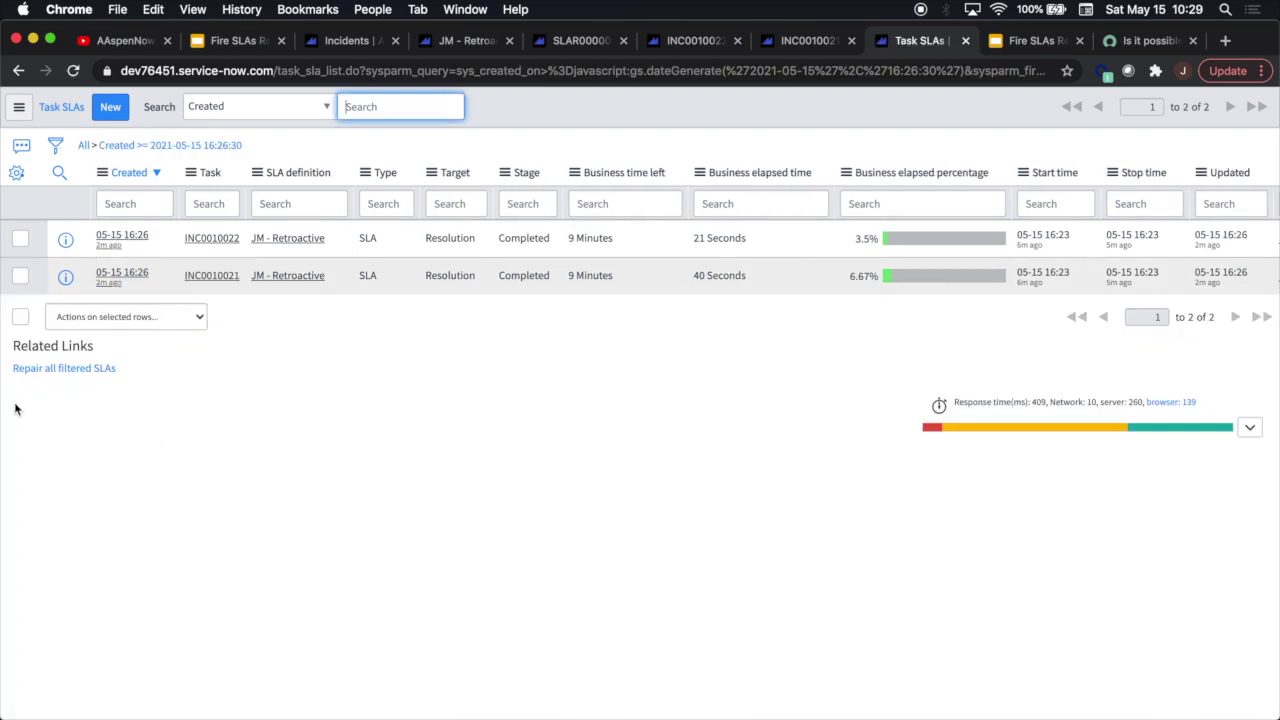